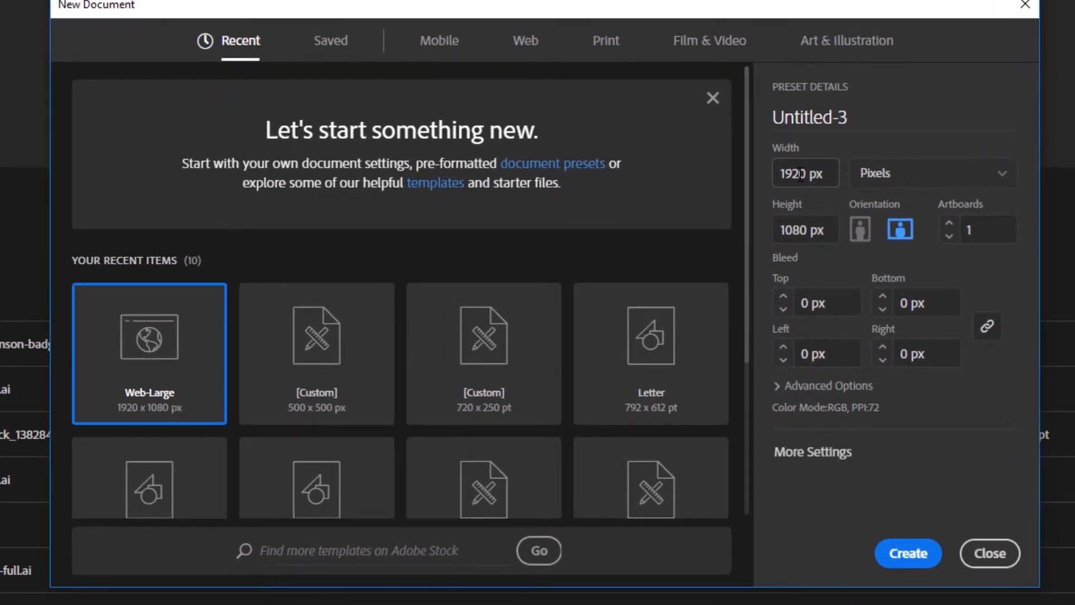
# Create a new document 500 px wide and 500 px high
pyautogui.moveTo(801, 175); pyautogui.dragTo(781, 202)
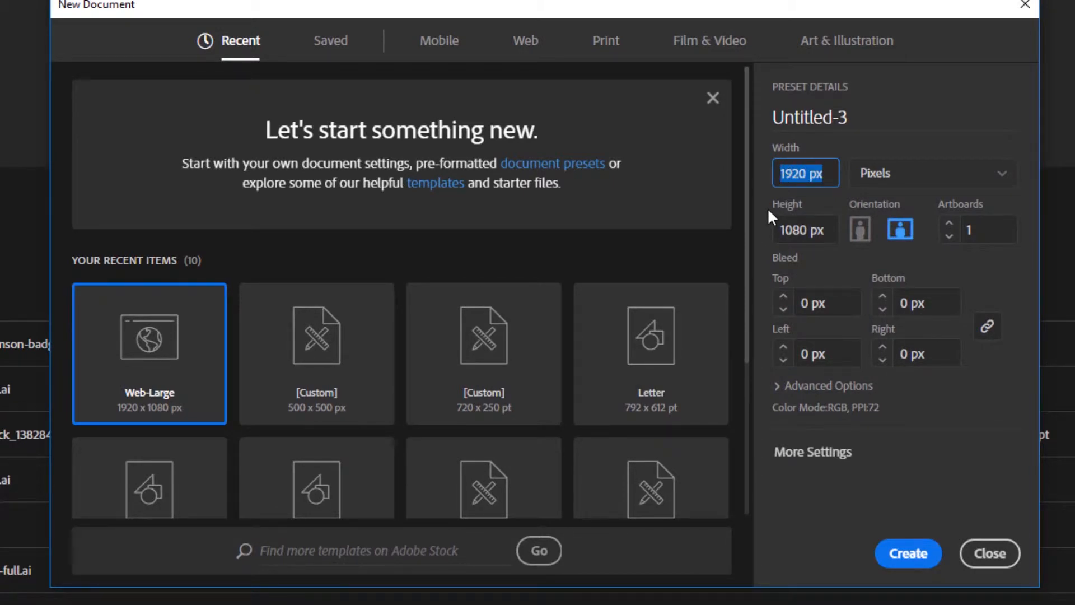
pyautogui.write('500')
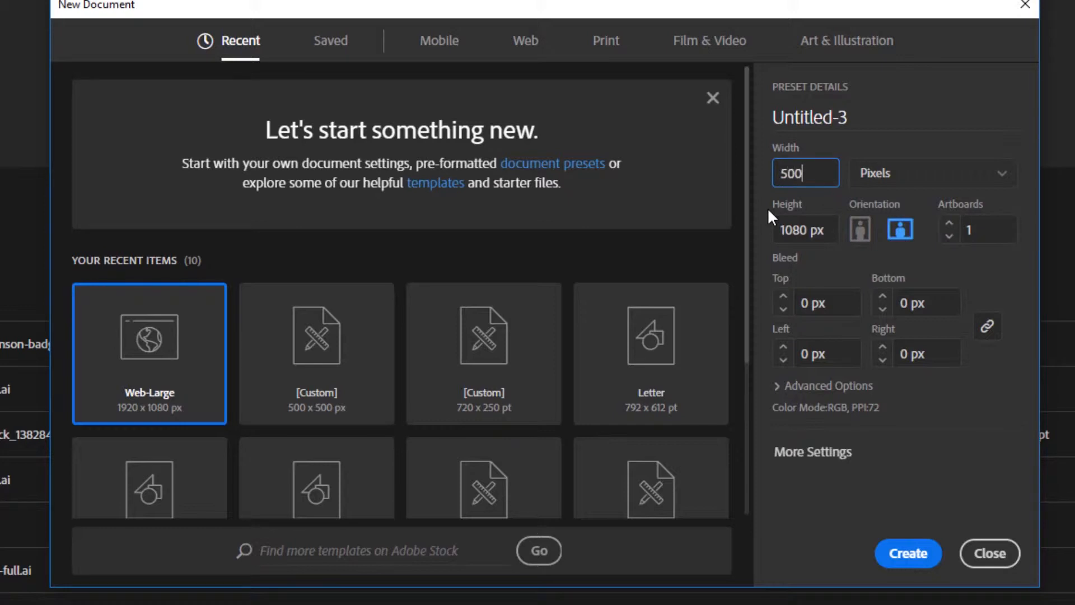
pyautogui.press('Tab')
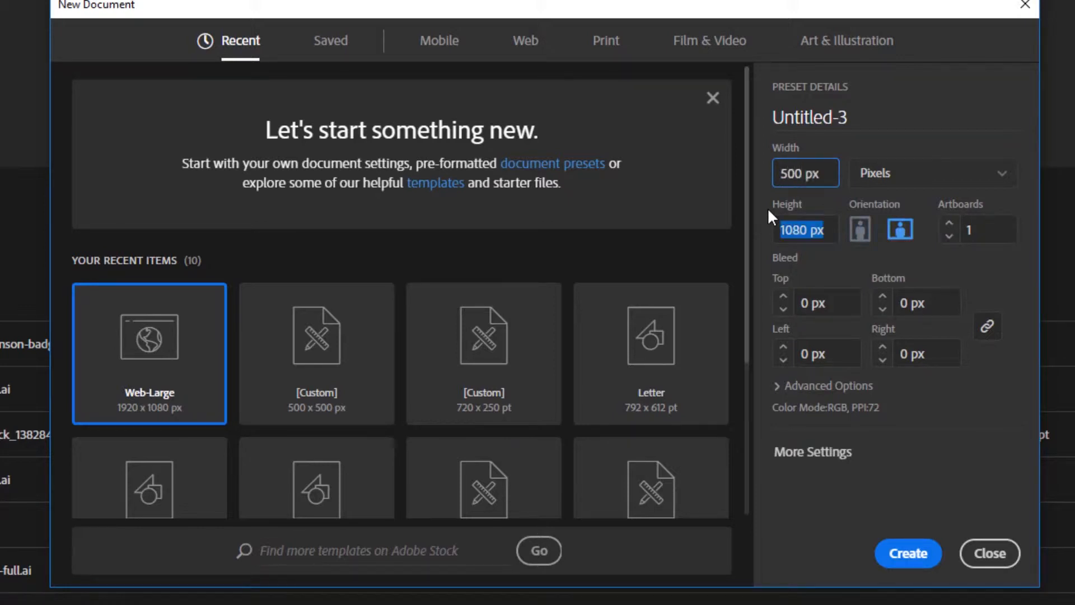
pyautogui.write('500')
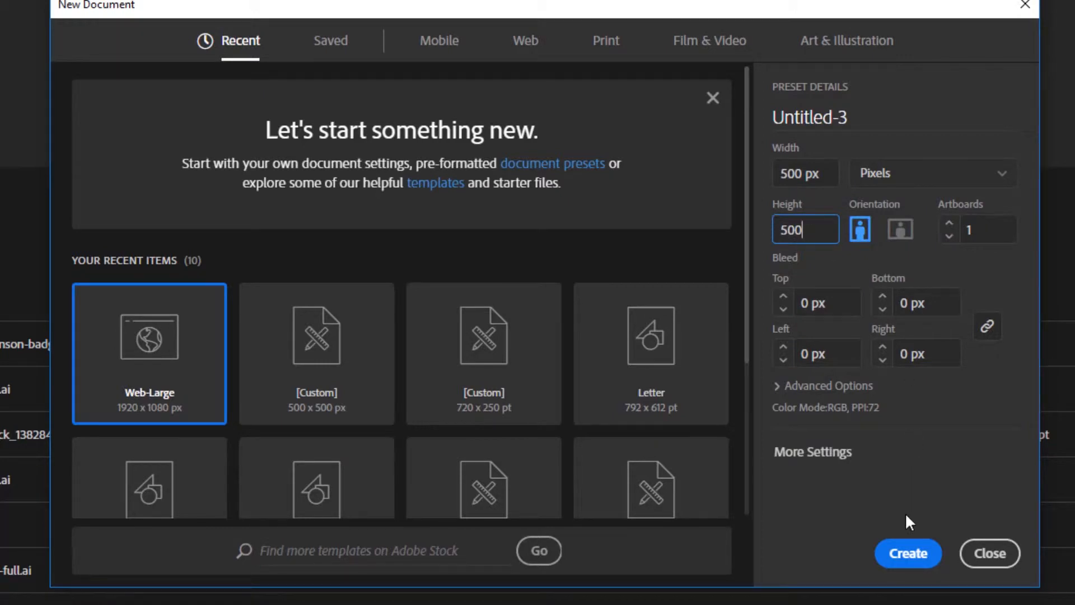
pyautogui.click(909, 554)
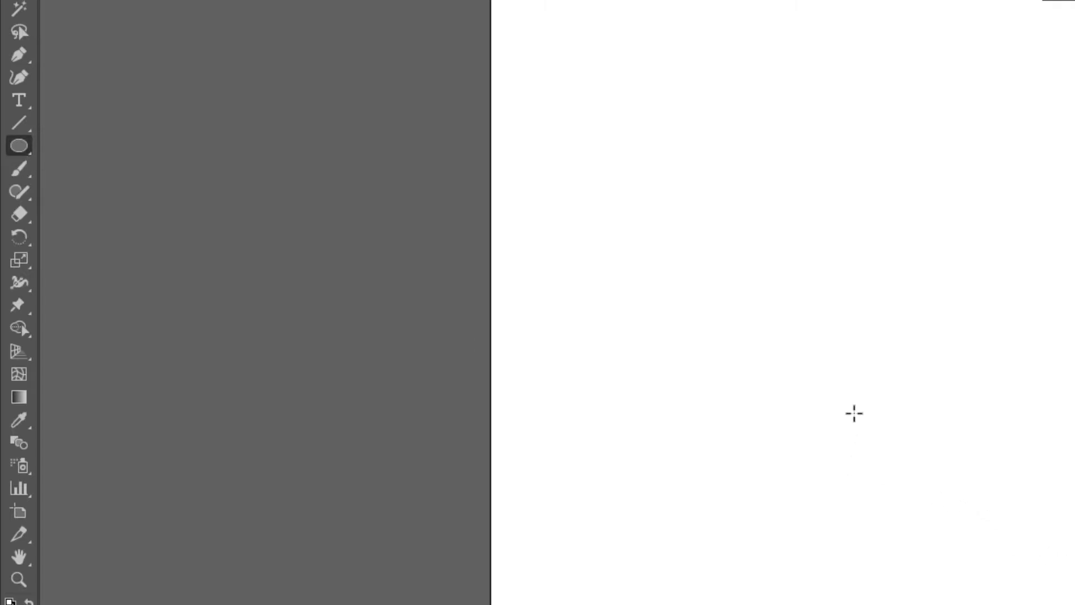
# Draw a 450 × 450 px circle with the Ellipse tool
pyautogui.click(848, 367)
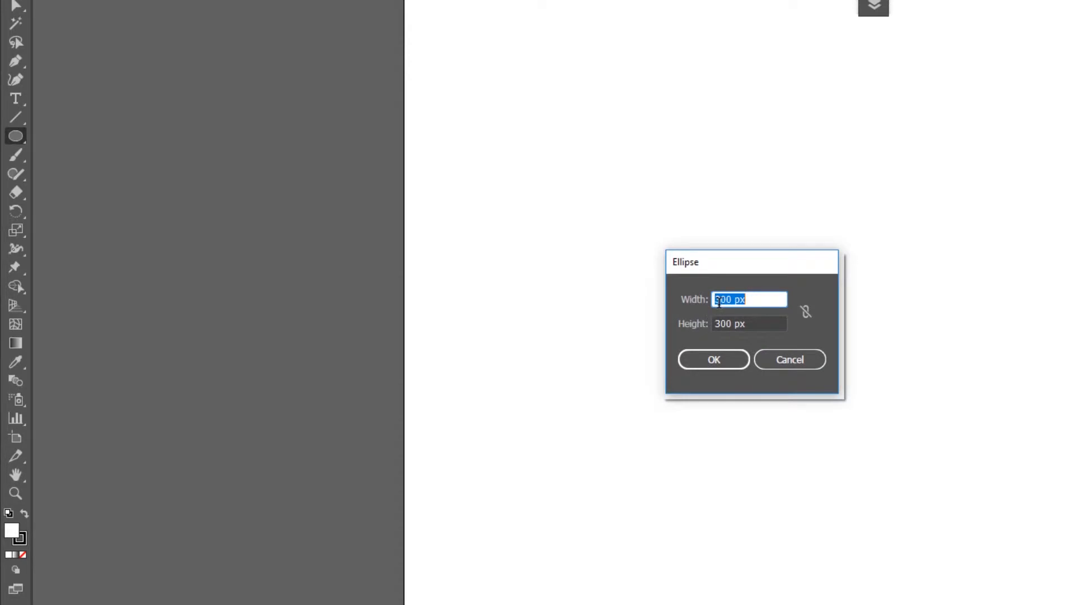
pyautogui.moveTo(726, 301); pyautogui.dragTo(711, 301)
pyautogui.write('450')
pyautogui.press('Delete')
pyautogui.press('Tab')
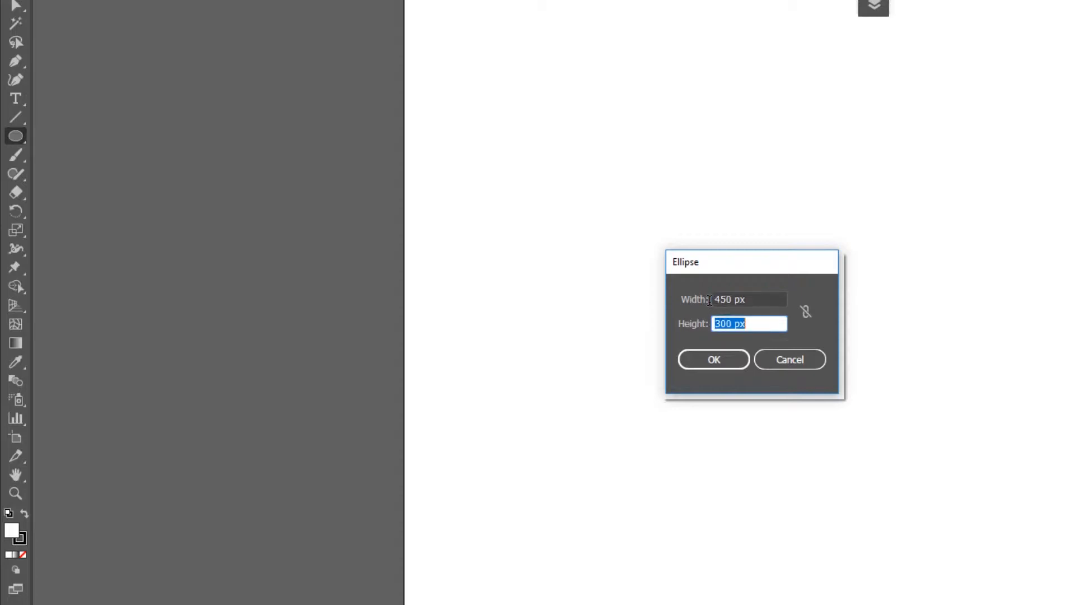
pyautogui.write('450')
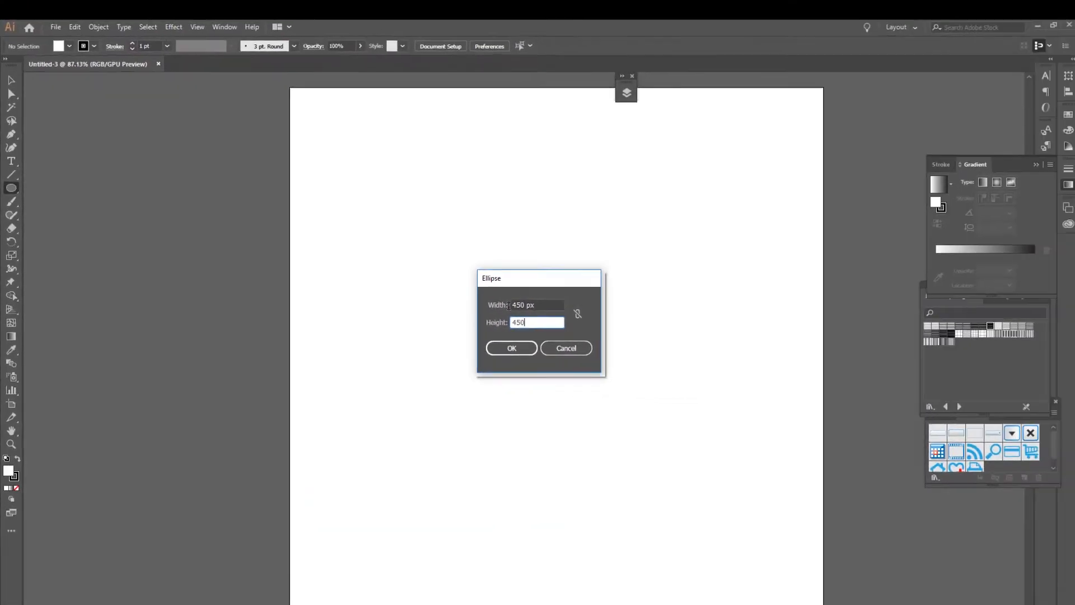
pyautogui.press('Return')
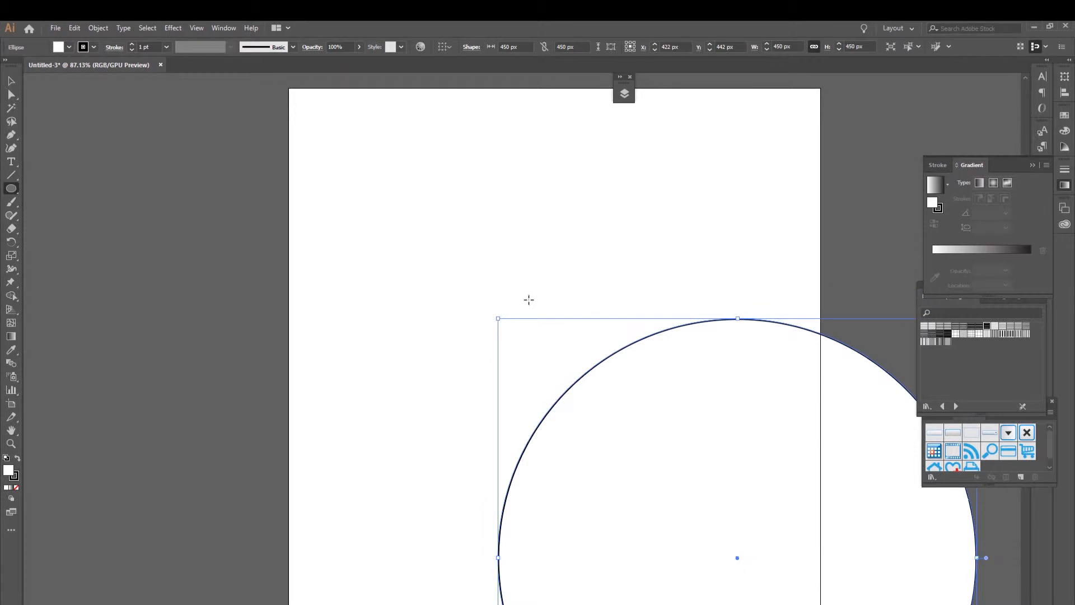
# Move the circle onto the centre of the artboard and set its stroke weight to 20 pt
pyautogui.click(13, 83)
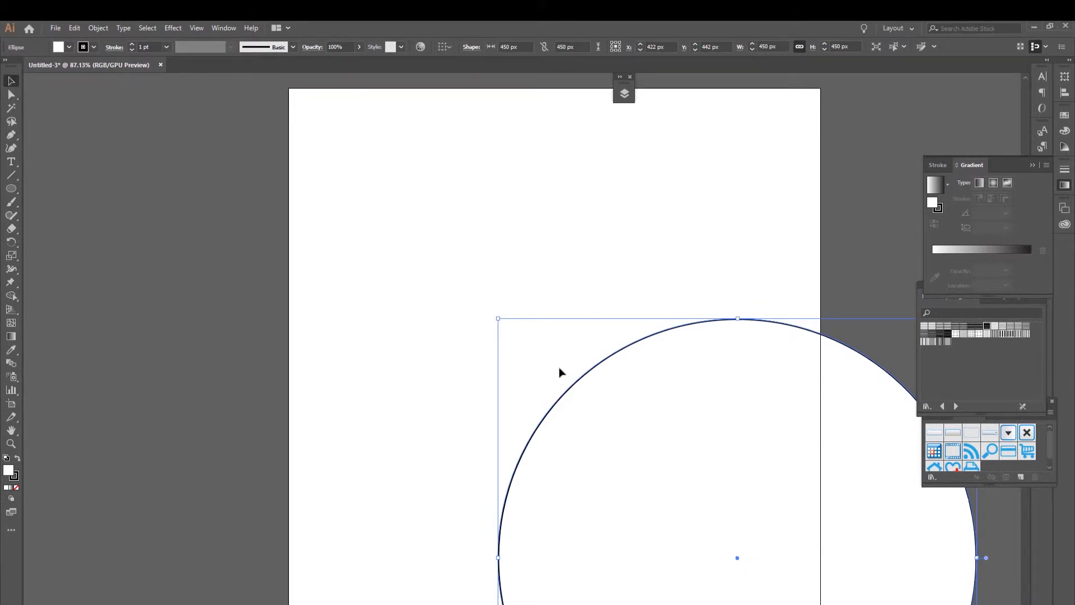
pyautogui.moveTo(674, 415); pyautogui.dragTo(500, 228)
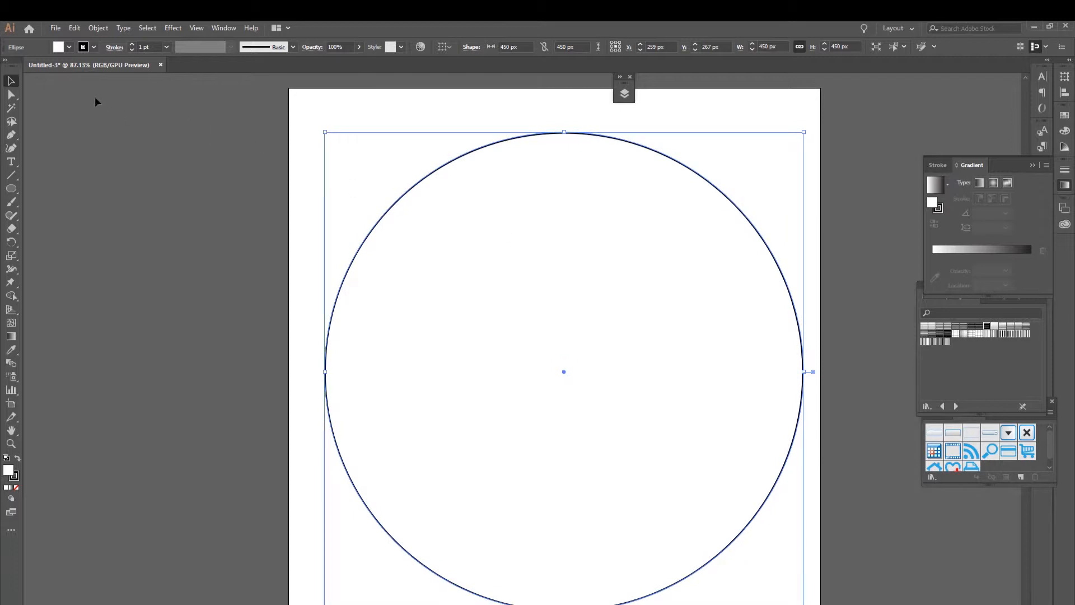
pyautogui.click(94, 47)
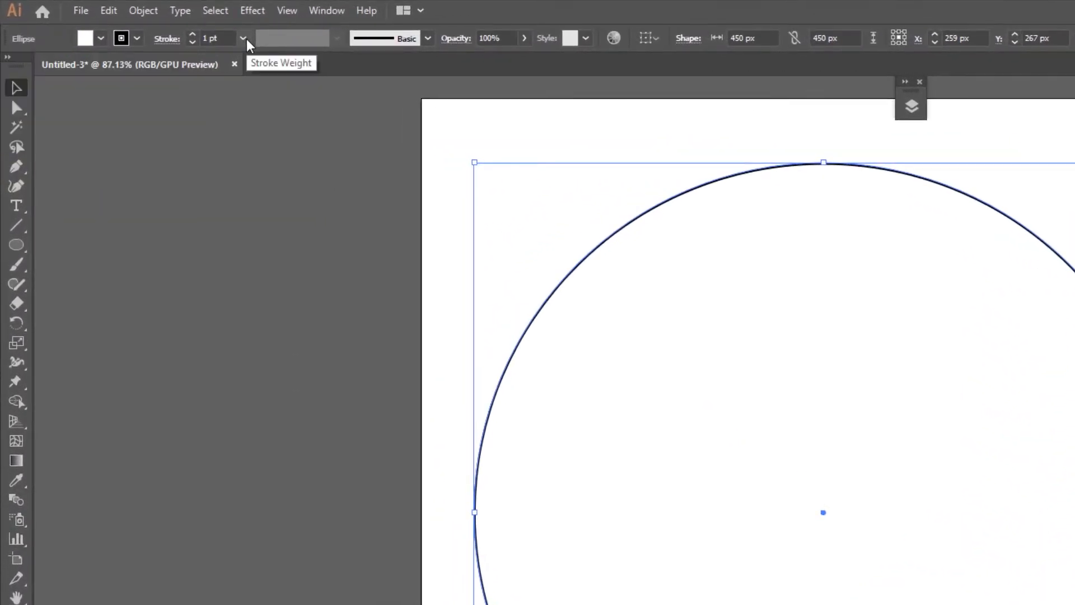
pyautogui.click(243, 38)
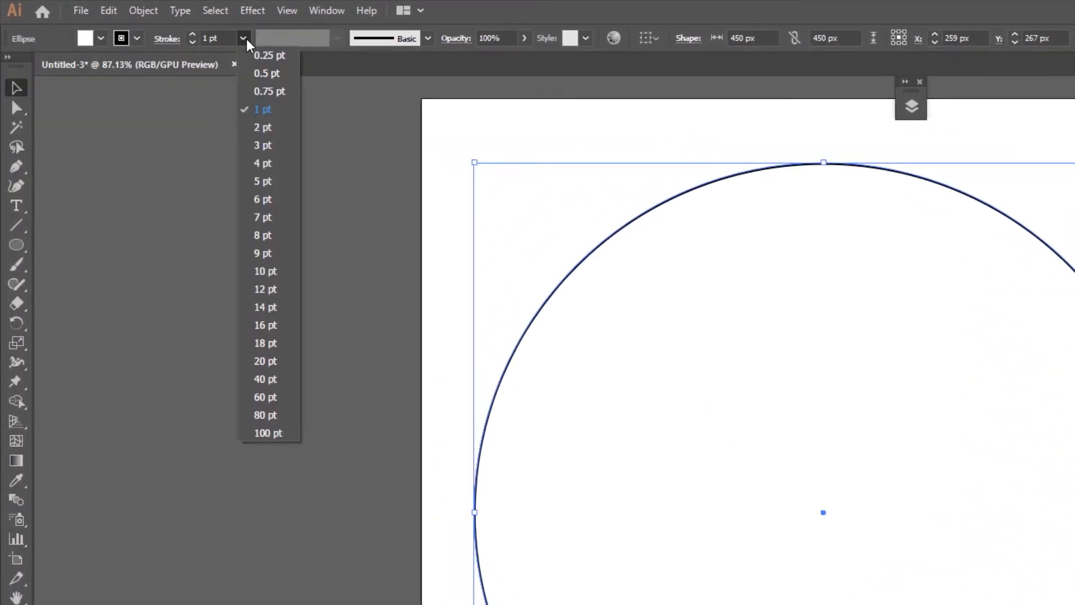
pyautogui.click(291, 359)
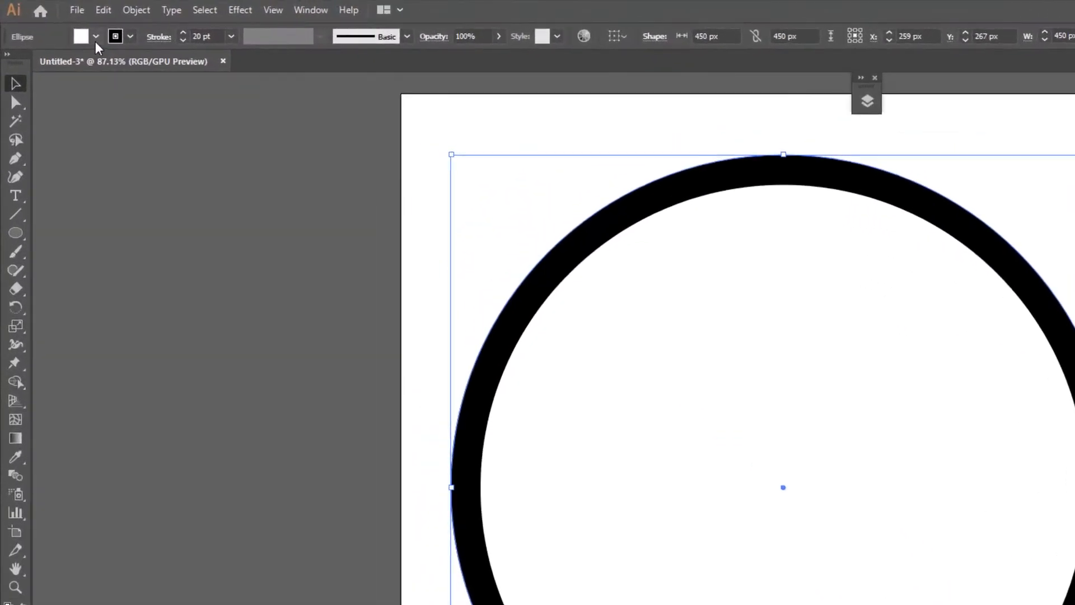
# Fill the circle with the Summer Red gradient from the Seasons gradient swatch library
pyautogui.click(71, 27)
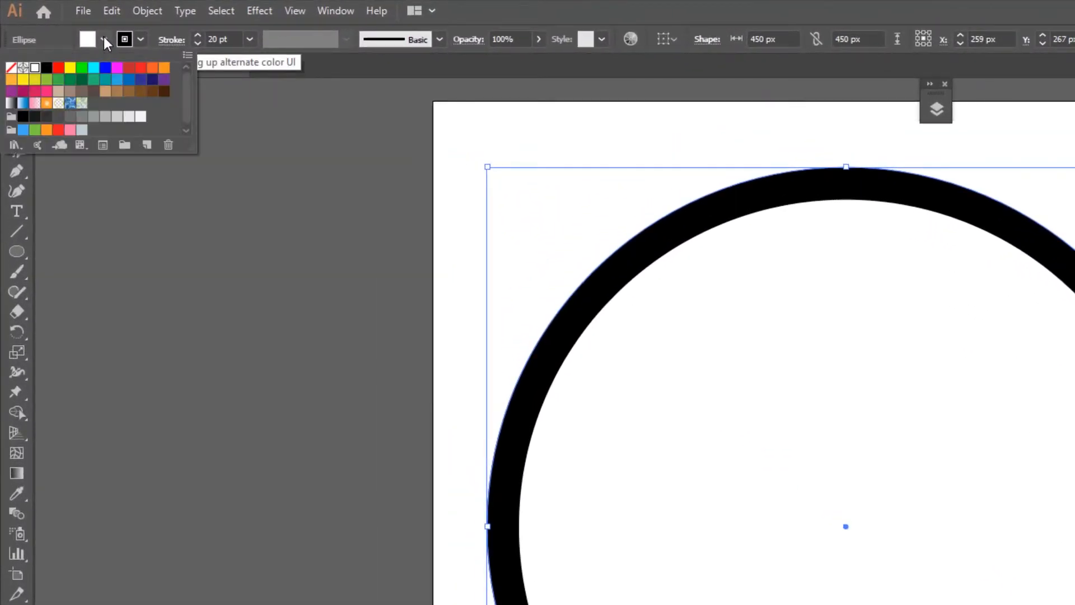
pyautogui.click(17, 146)
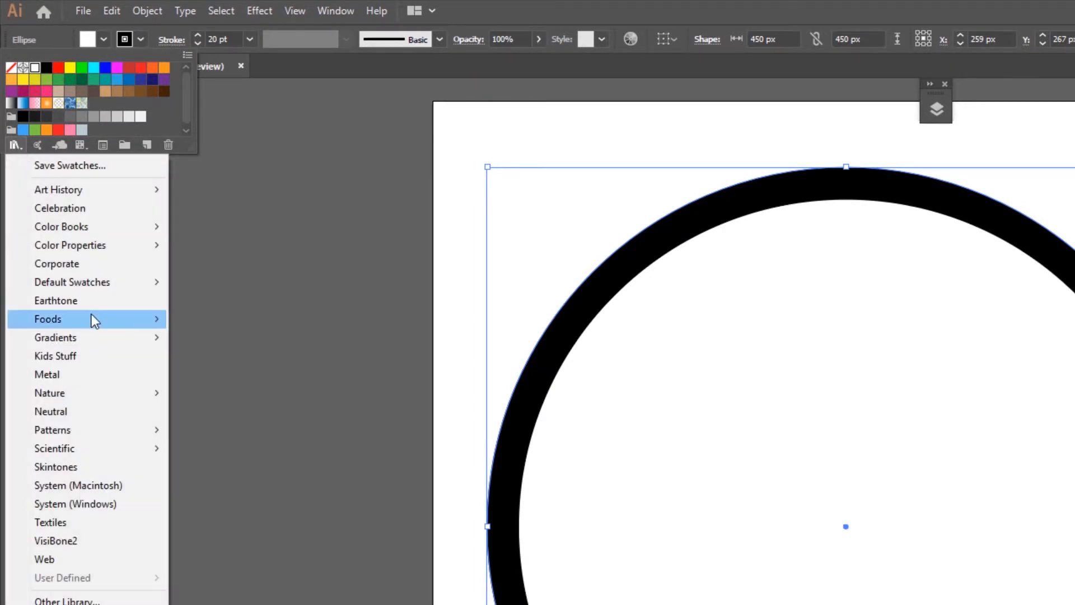
pyautogui.moveTo(109, 340)
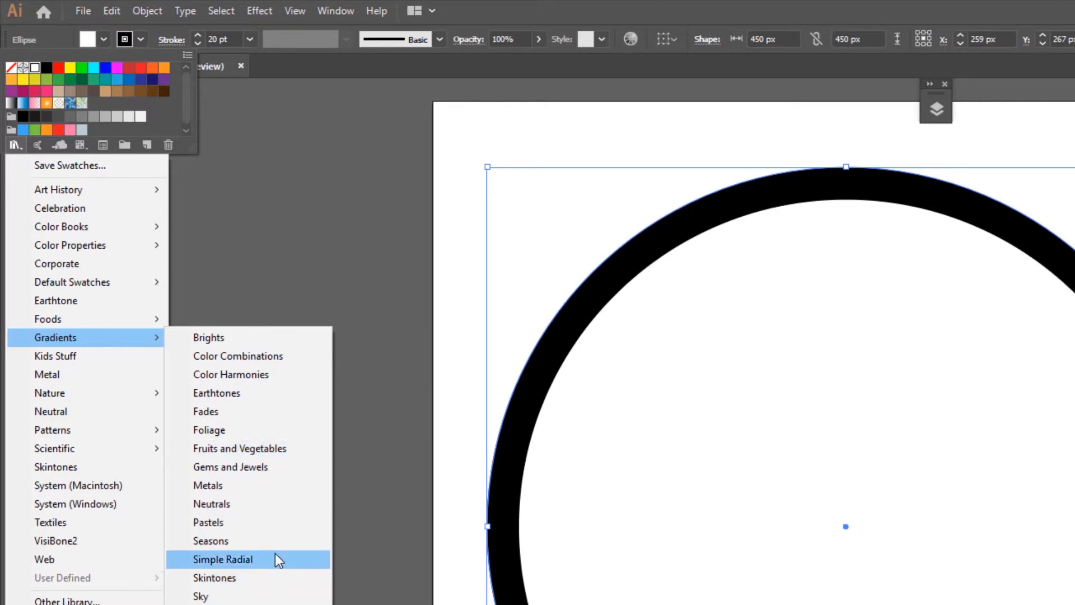
pyautogui.click(273, 539)
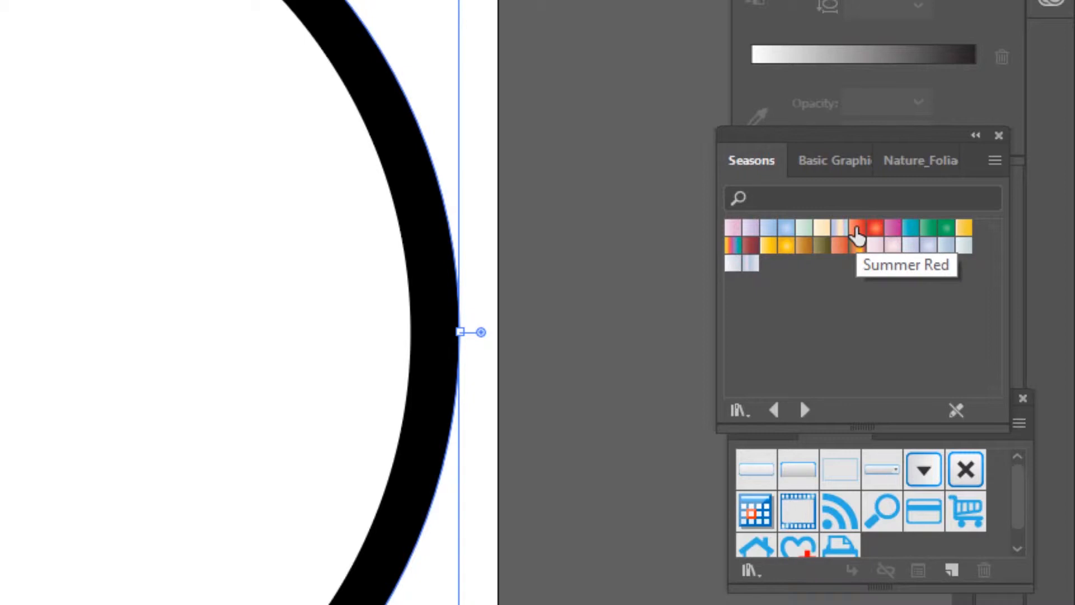
pyautogui.click(856, 228)
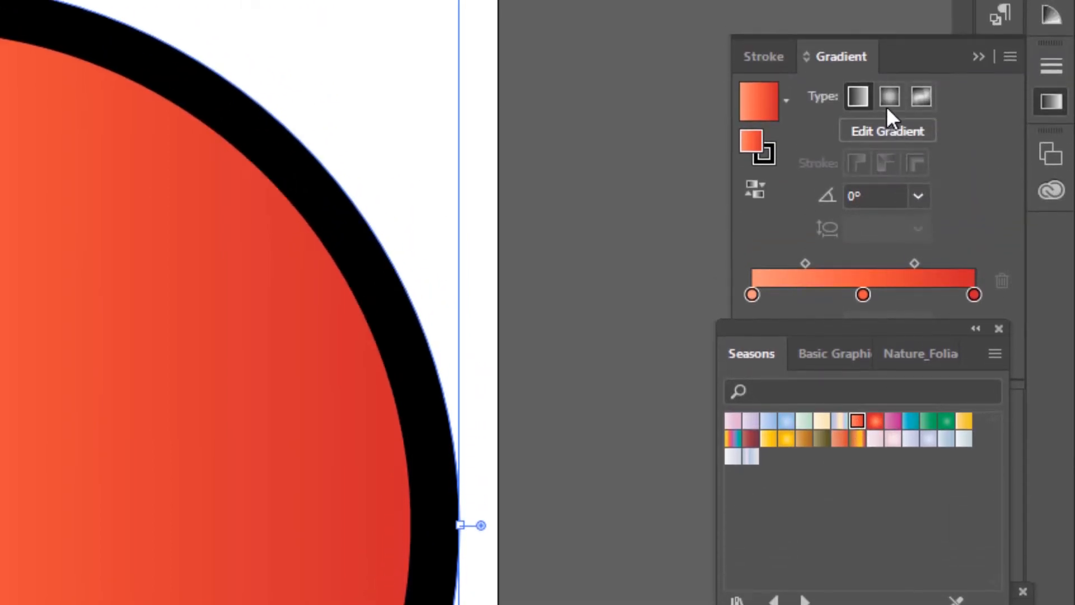
# Make the gradient radial and remove its first colour stop, moving the middle stop to the start
pyautogui.click(887, 98)
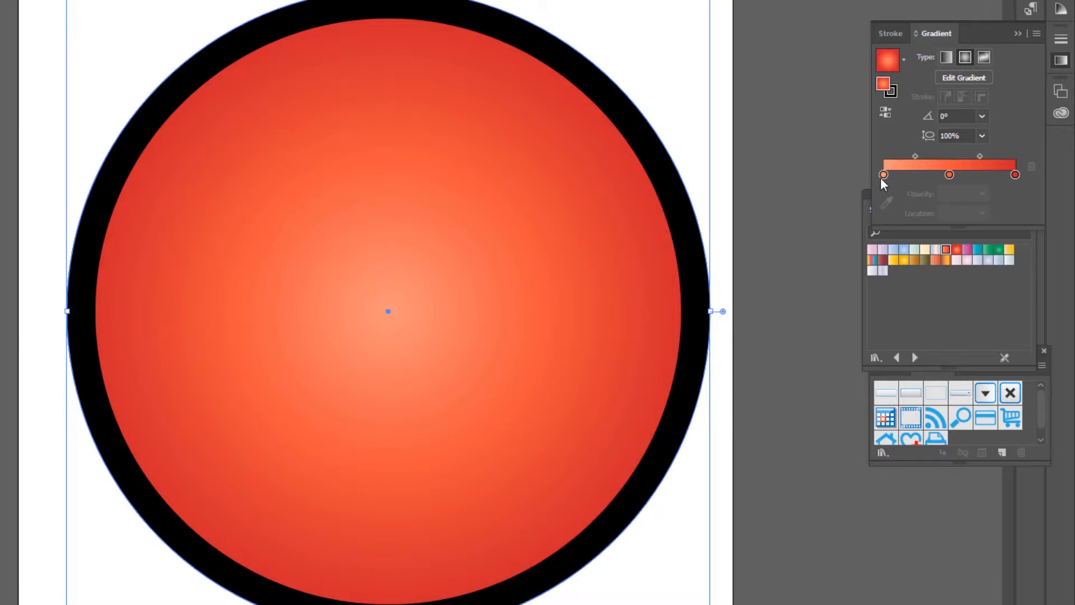
pyautogui.moveTo(884, 175); pyautogui.dragTo(817, 292)
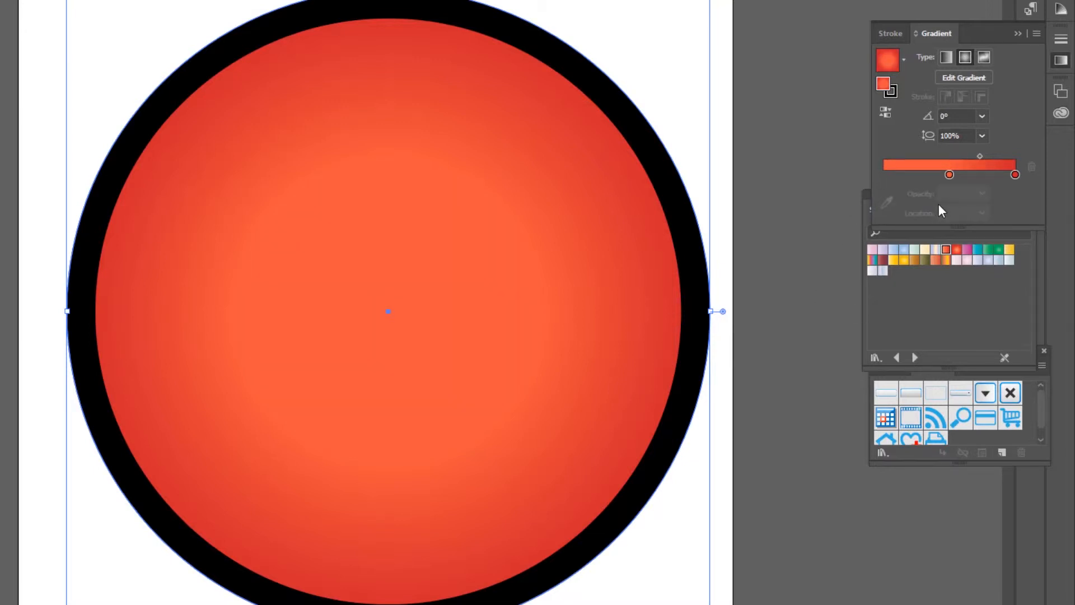
pyautogui.moveTo(948, 175); pyautogui.dragTo(874, 177)
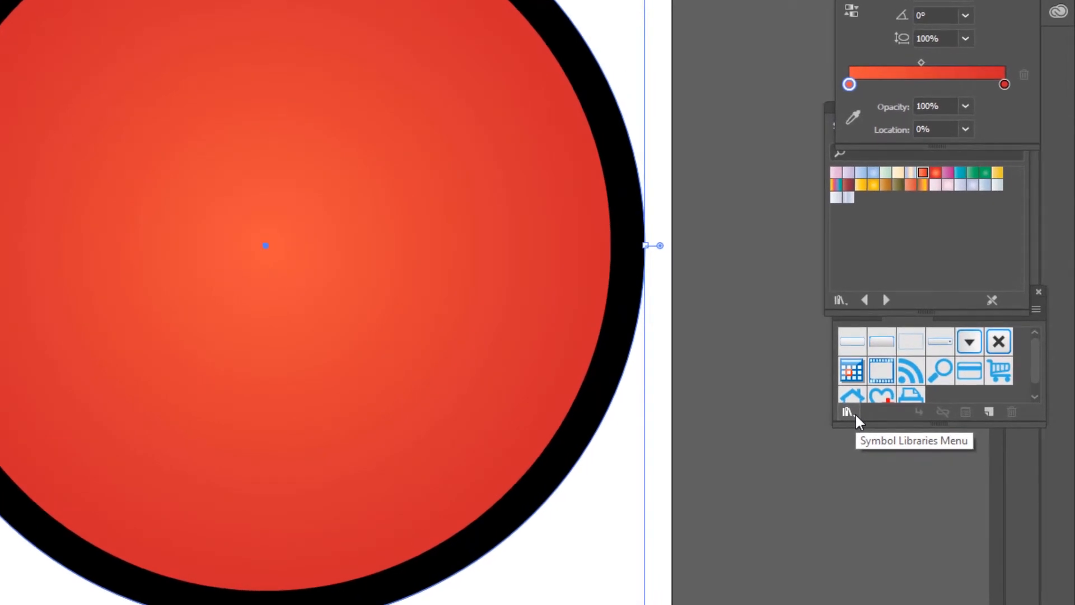
# Place the Guitar symbol from the Tiki symbol library inside the circle
pyautogui.click(848, 412)
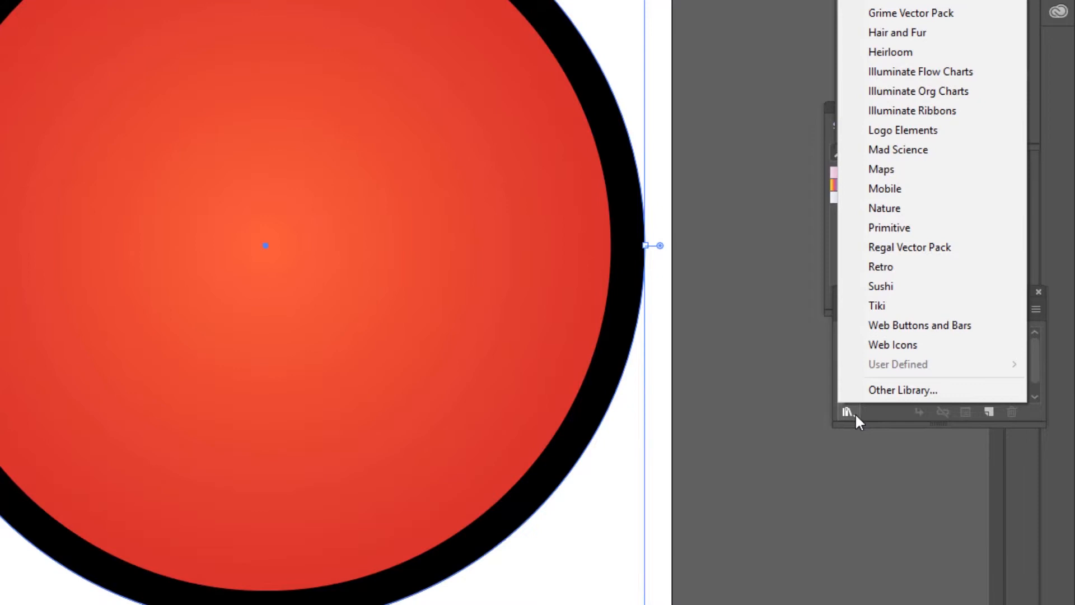
pyautogui.click(928, 304)
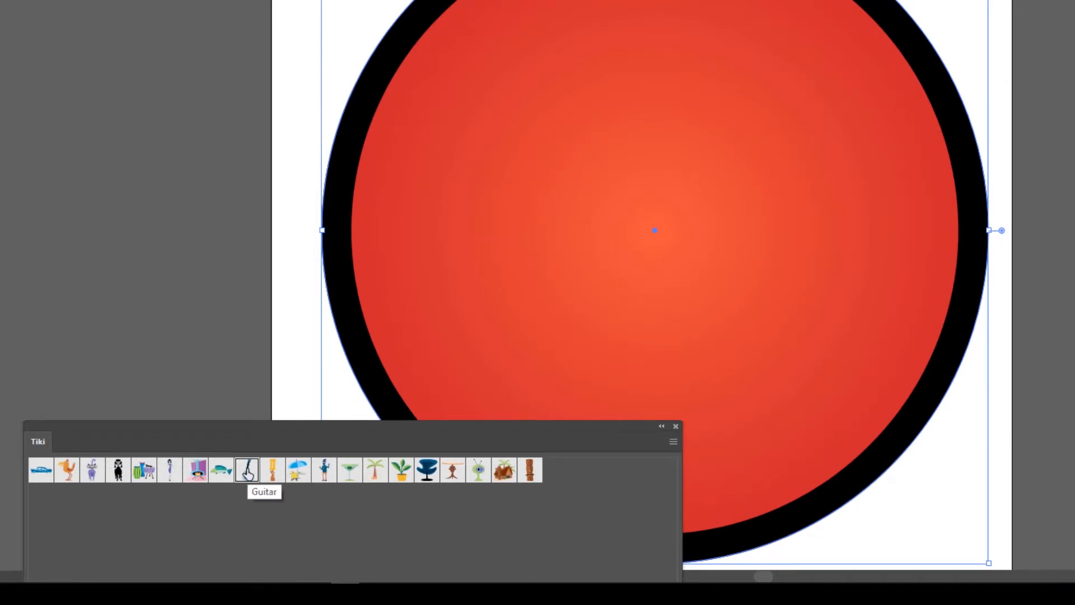
pyautogui.moveTo(246, 470); pyautogui.dragTo(662, 263)
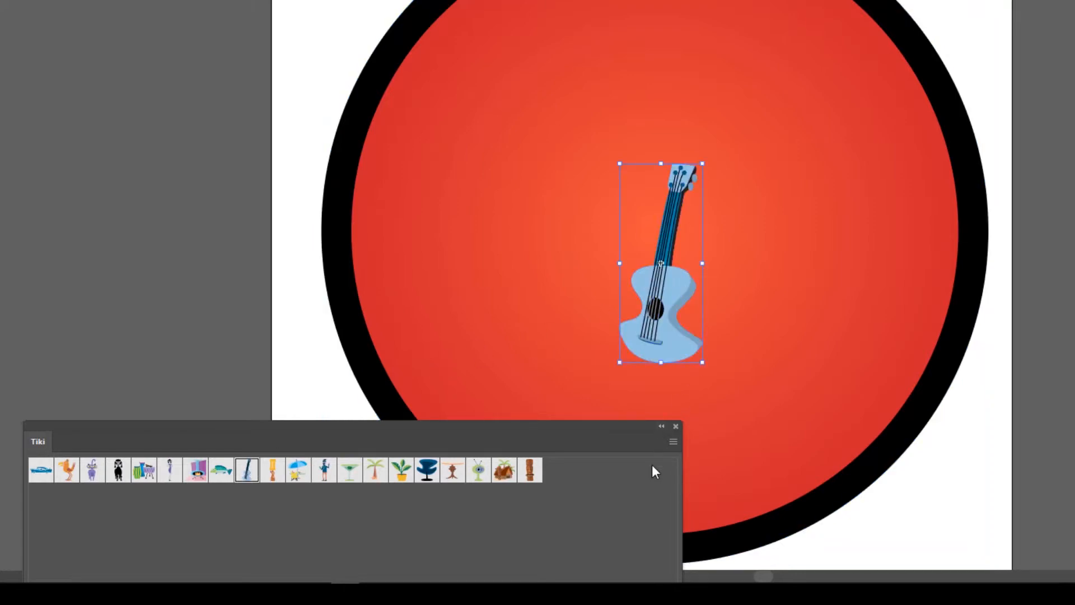
pyautogui.click(661, 427)
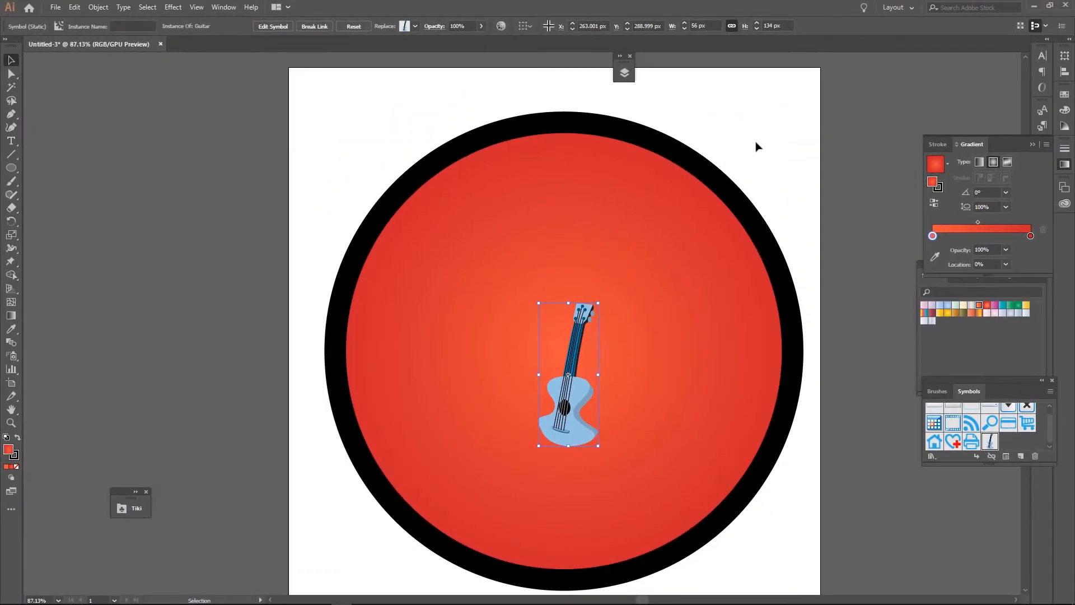
# Scale the guitar symbol proportionally so its height is 200 px
pyautogui.click(697, 26)
pyautogui.doubleClick(692, 26)
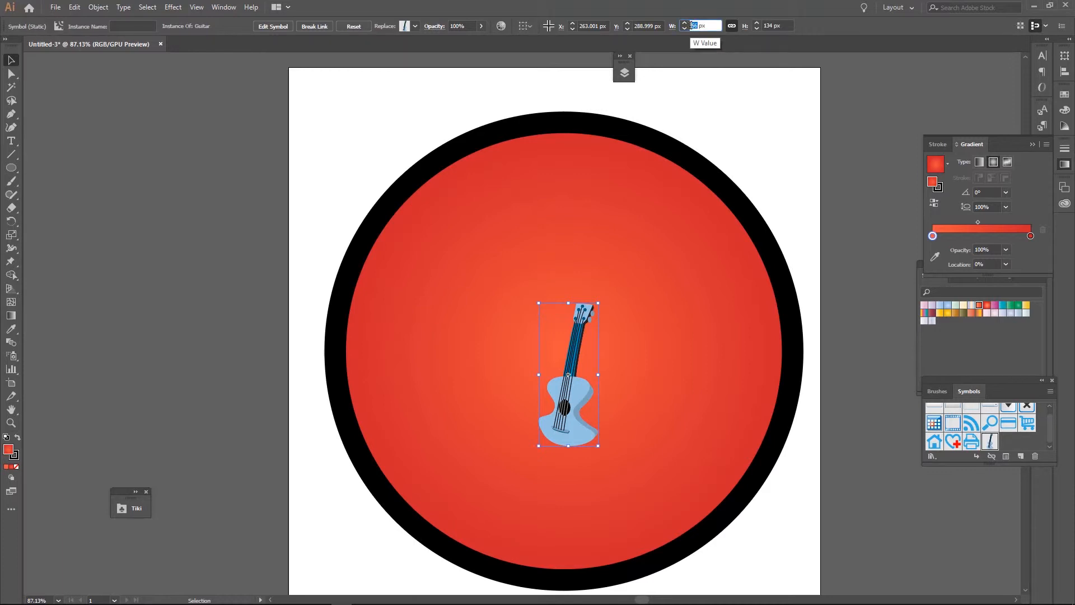
pyautogui.write('200')
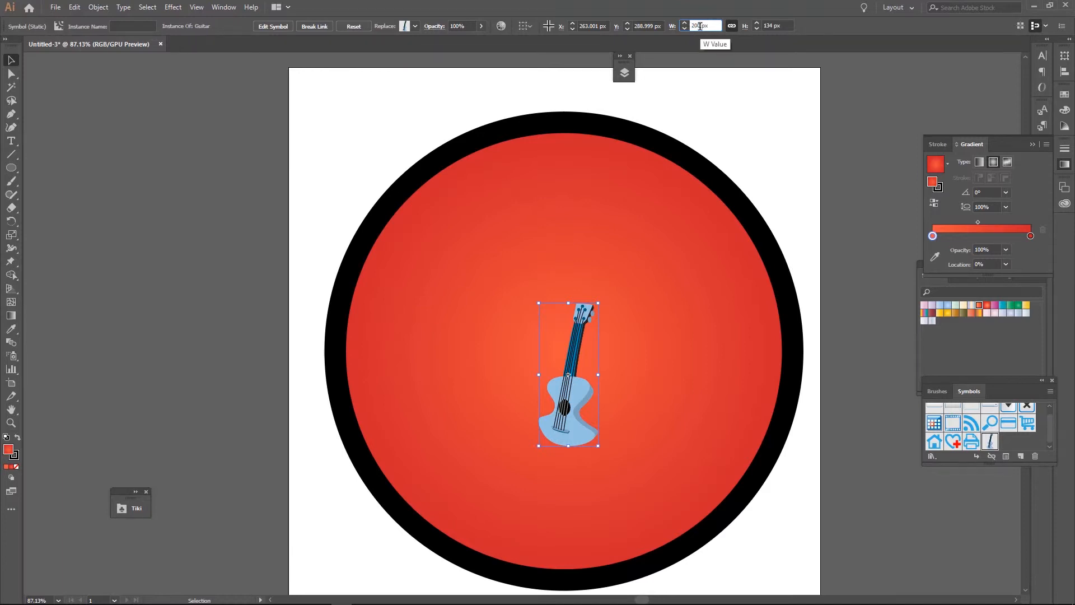
pyautogui.press('Return')
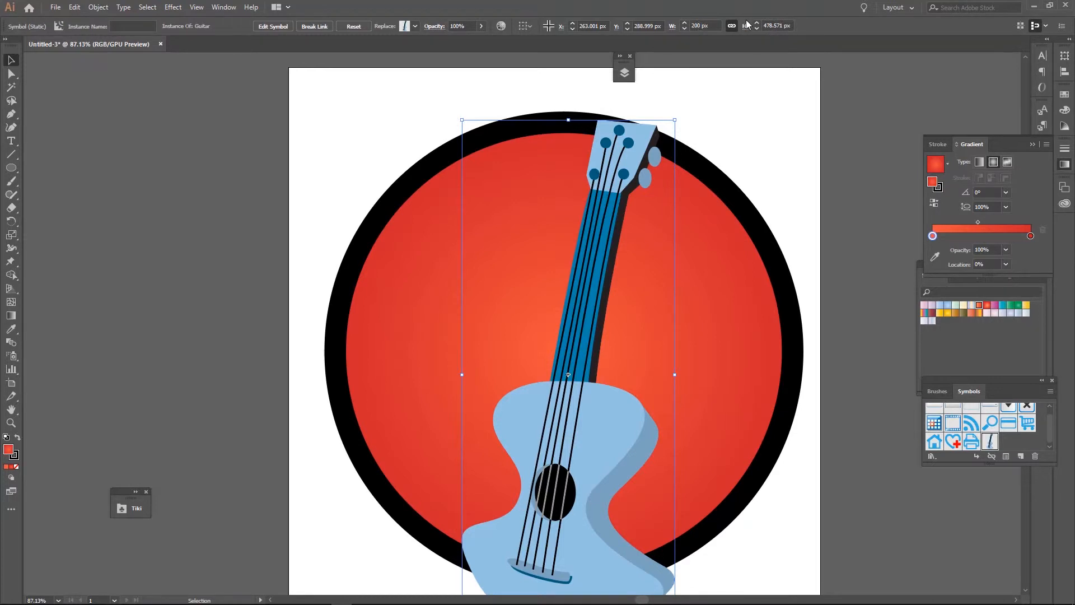
pyautogui.doubleClick(783, 25)
pyautogui.write('200')
pyautogui.press('Return')
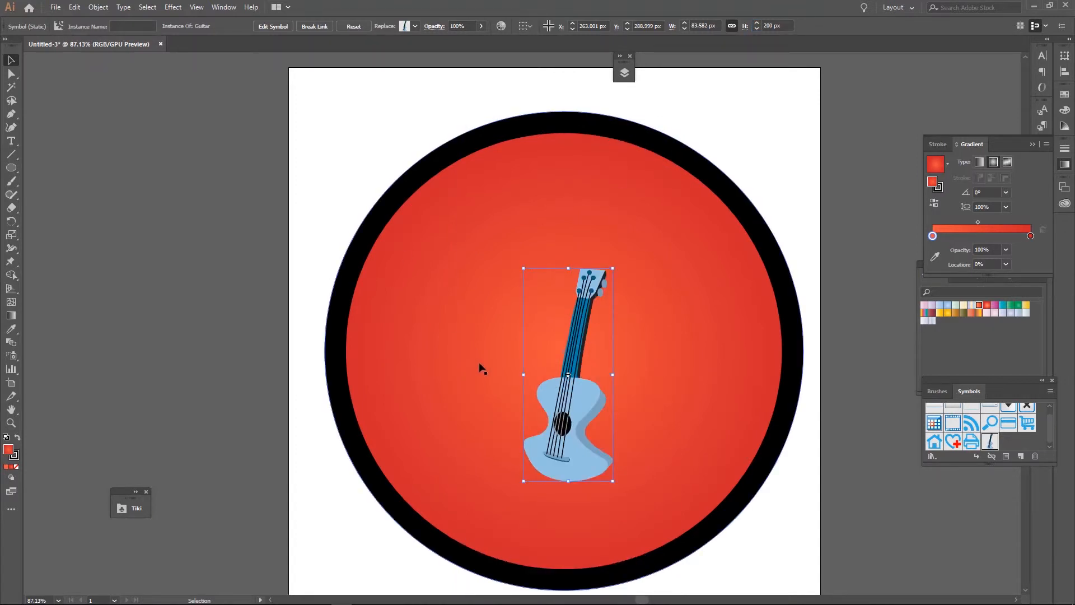
# Nudge the guitar slightly up and to the left, then deselect it
pyautogui.moveTo(569, 434); pyautogui.dragTo(555, 417)
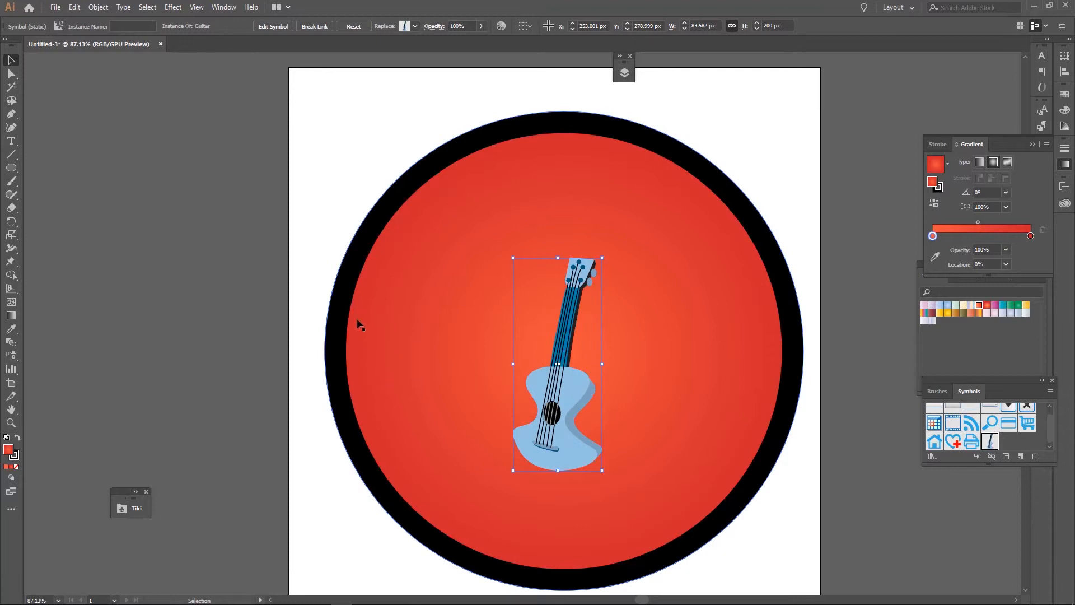
pyautogui.click(330, 177)
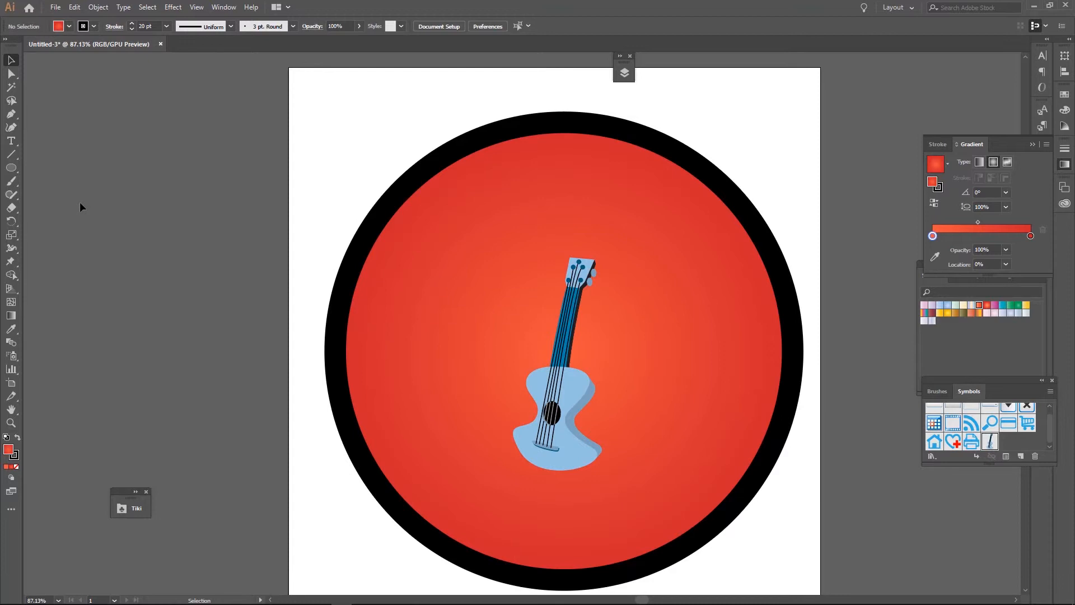
# Draw a 300 × 300 px circle with the Ellipse tool over the badge
pyautogui.click(11, 168)
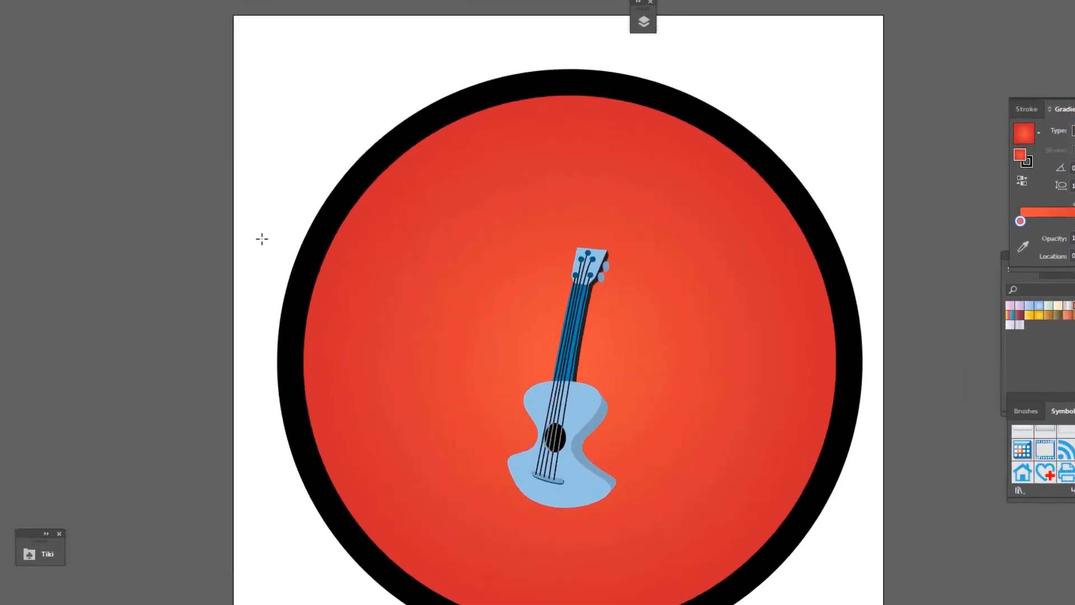
pyautogui.click(312, 250)
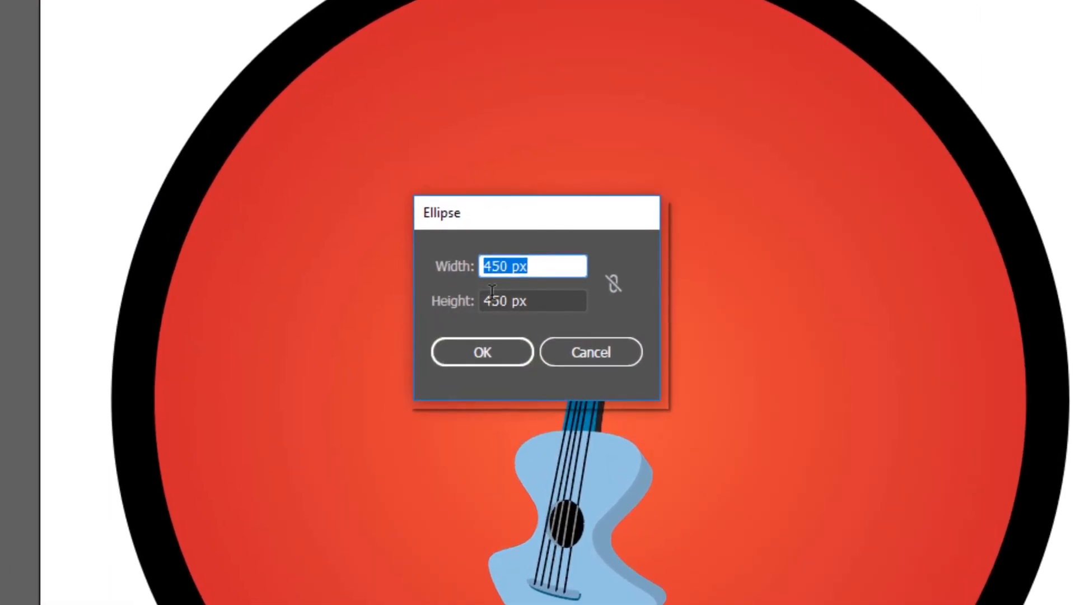
pyautogui.moveTo(501, 277); pyautogui.dragTo(451, 276)
pyautogui.write('300')
pyautogui.press('BackSpace')
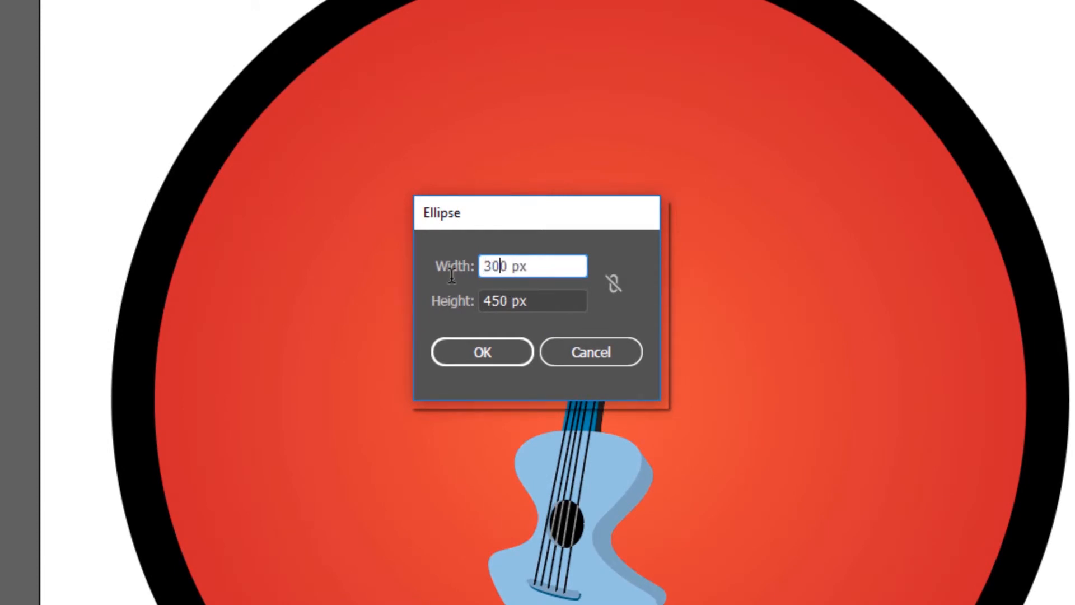
pyautogui.press('Tab')
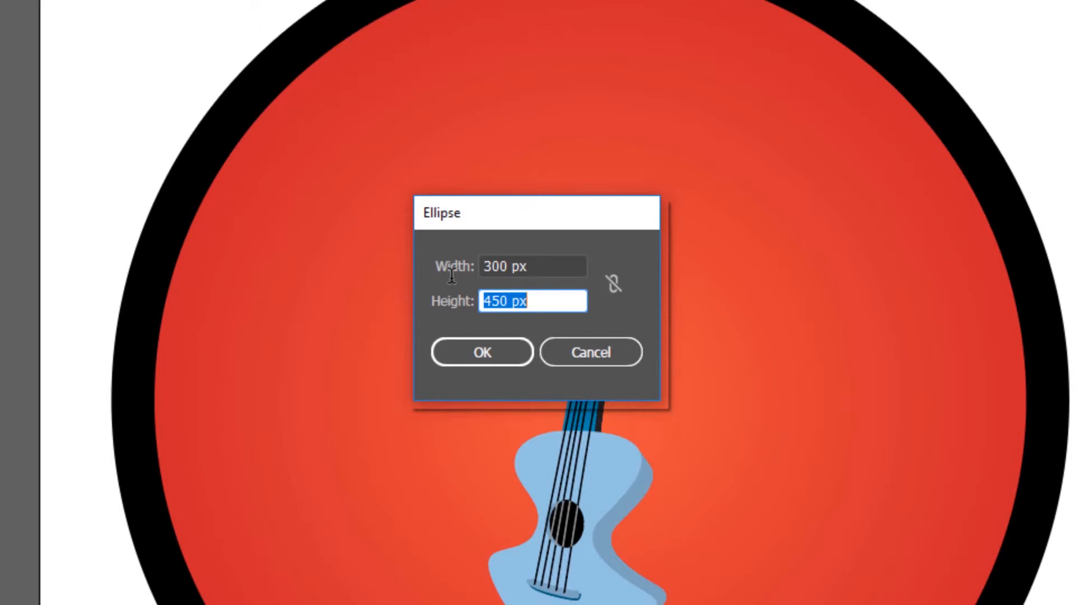
pyautogui.write('300')
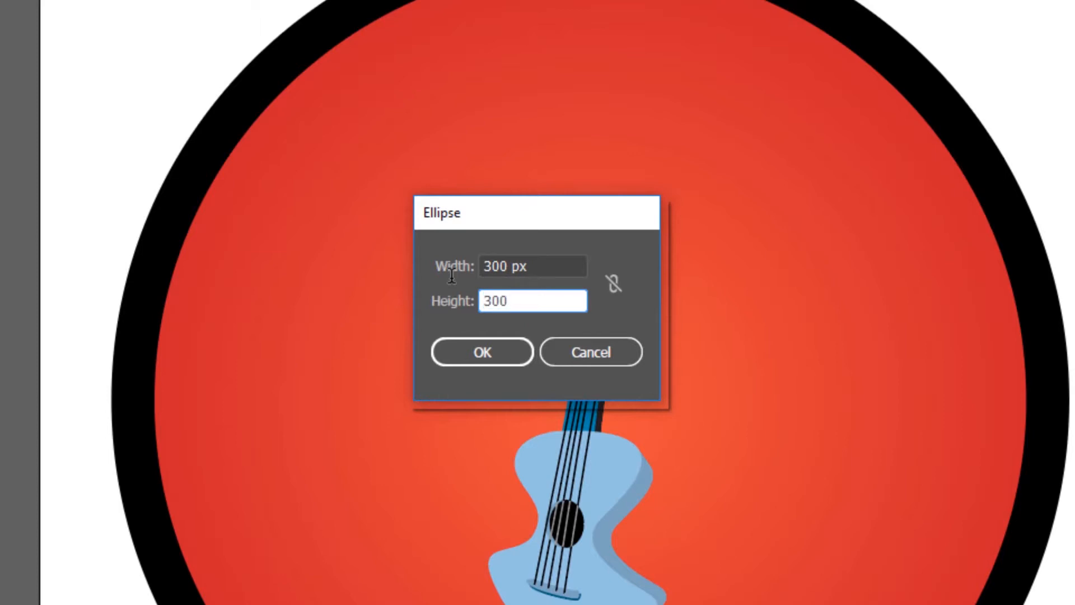
pyautogui.click(500, 358)
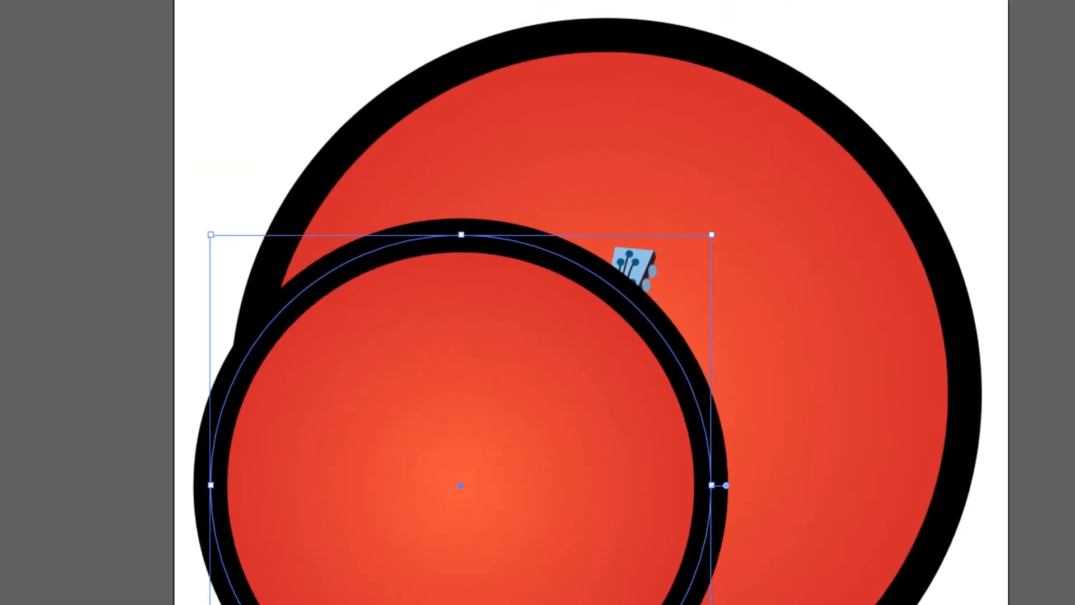
# Set the new circle's fill to none so it has neither fill nor stroke
pyautogui.click(171, 44)
pyautogui.click(13, 90)
pyautogui.click(137, 52)
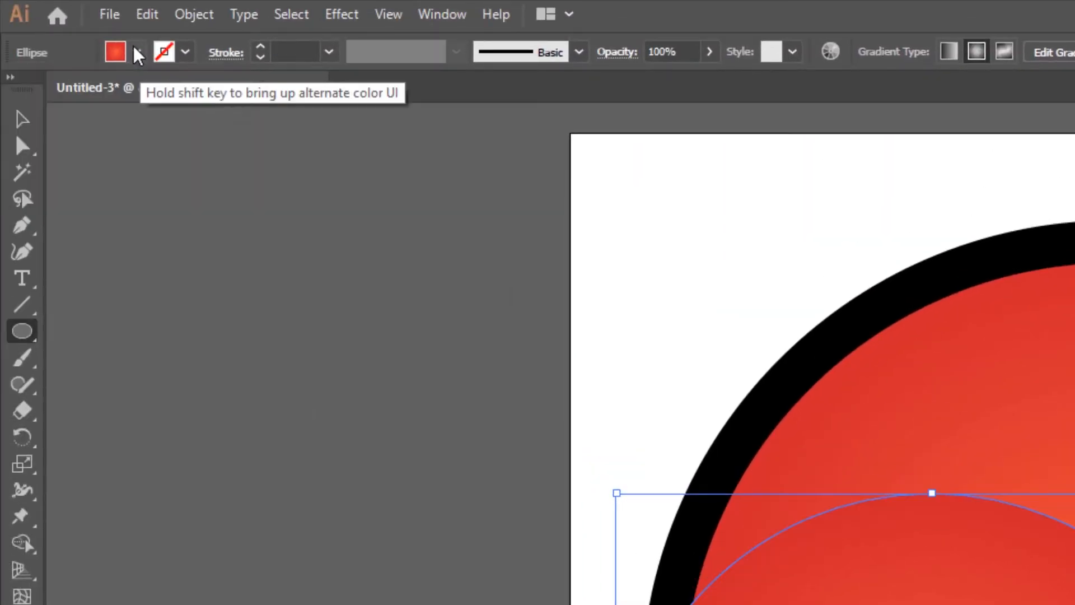
pyautogui.click(137, 52)
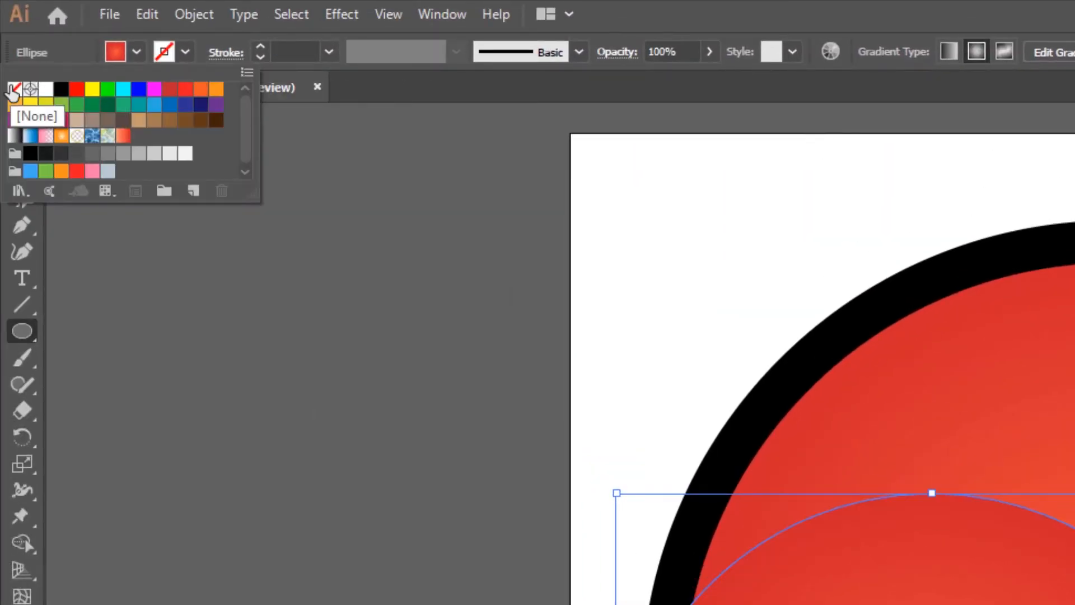
pyautogui.click(14, 89)
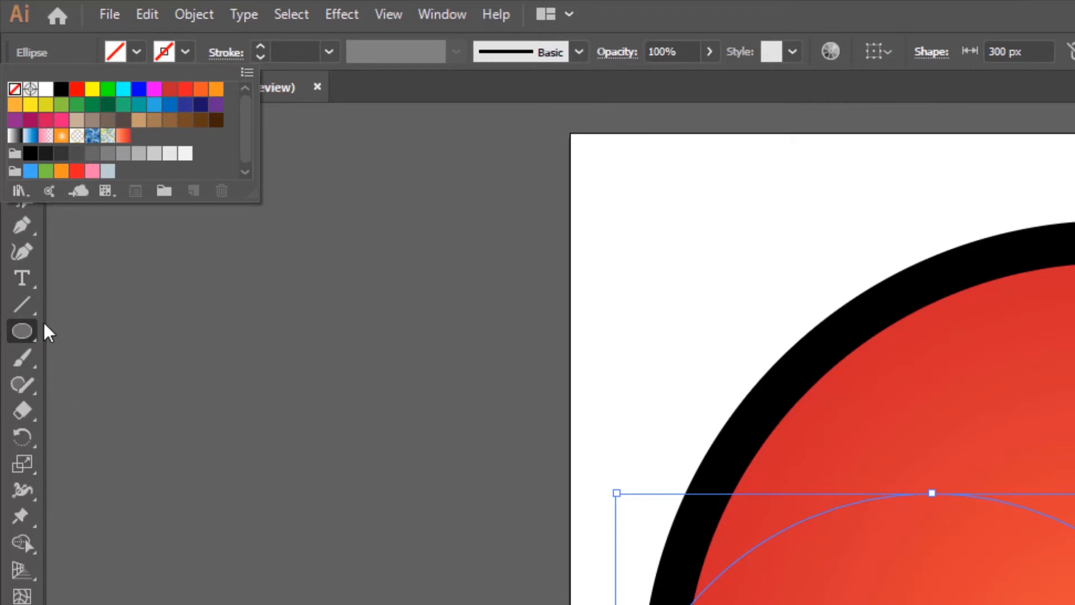
# With the Type on a Path tool, type "Robert Johnson Music Award" along the top of the new circle
pyautogui.click(28, 281)
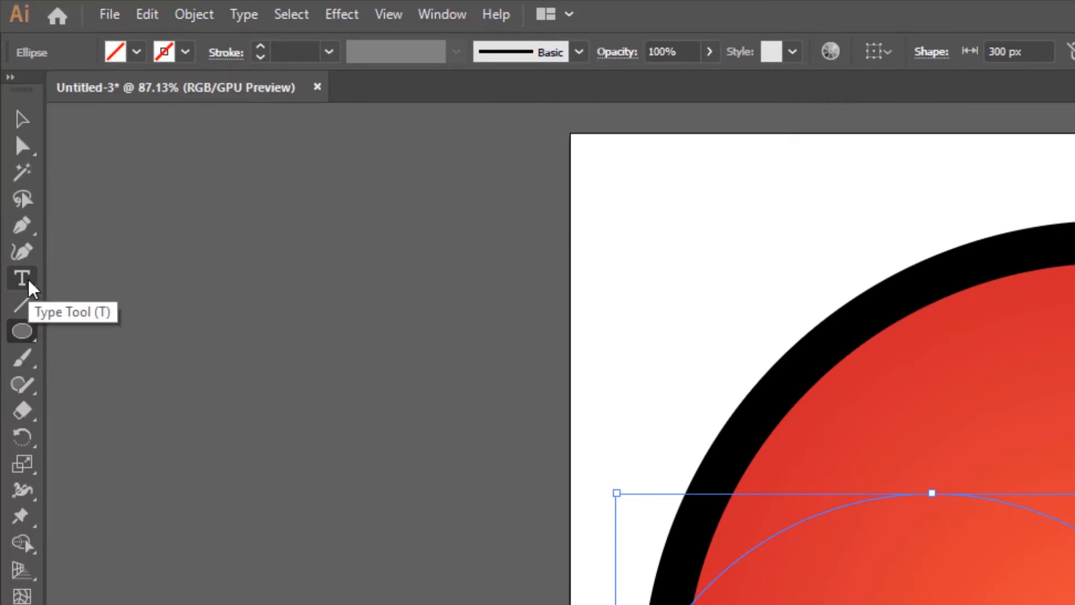
pyautogui.click(29, 286)
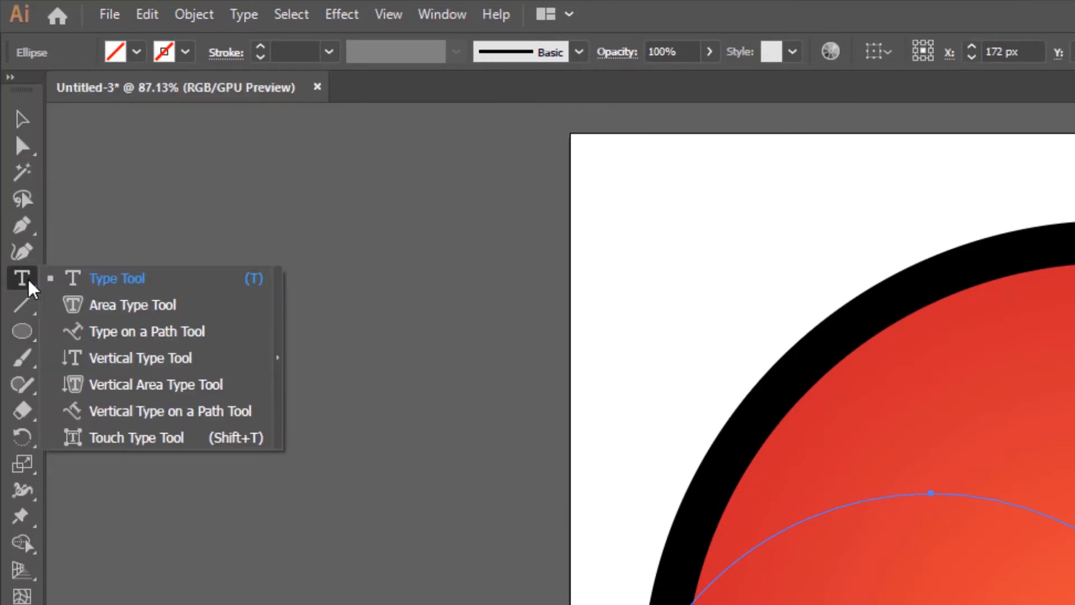
pyautogui.click(145, 333)
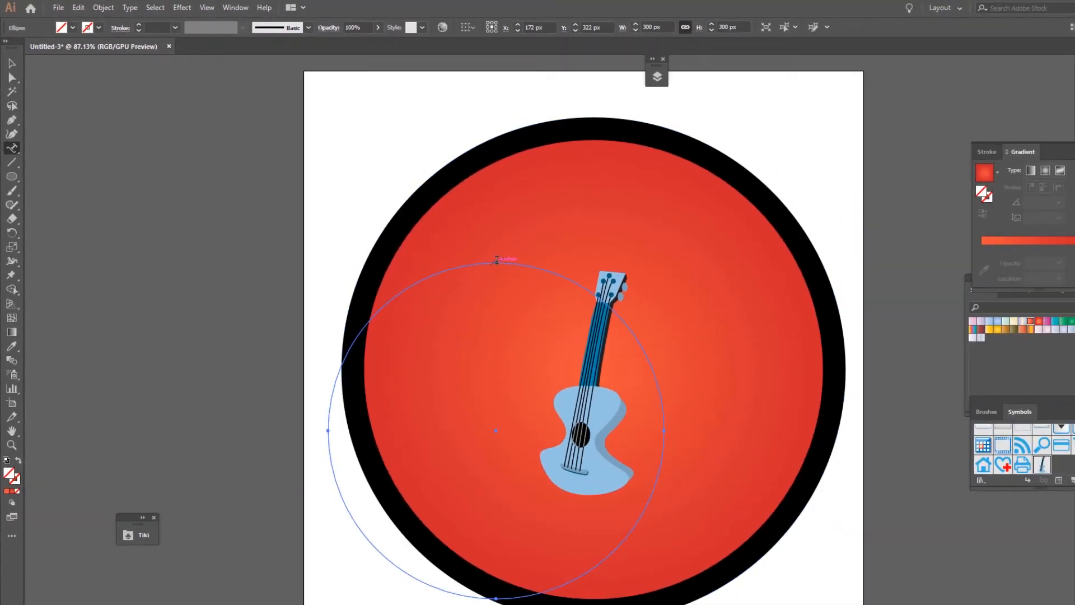
pyautogui.click(496, 260)
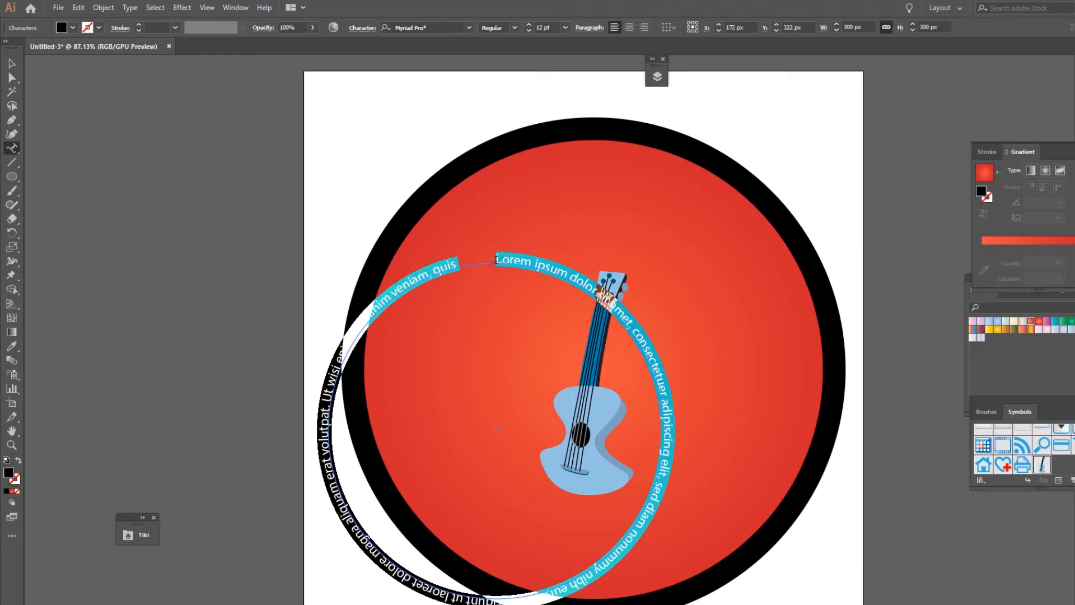
pyautogui.press('BackSpace')
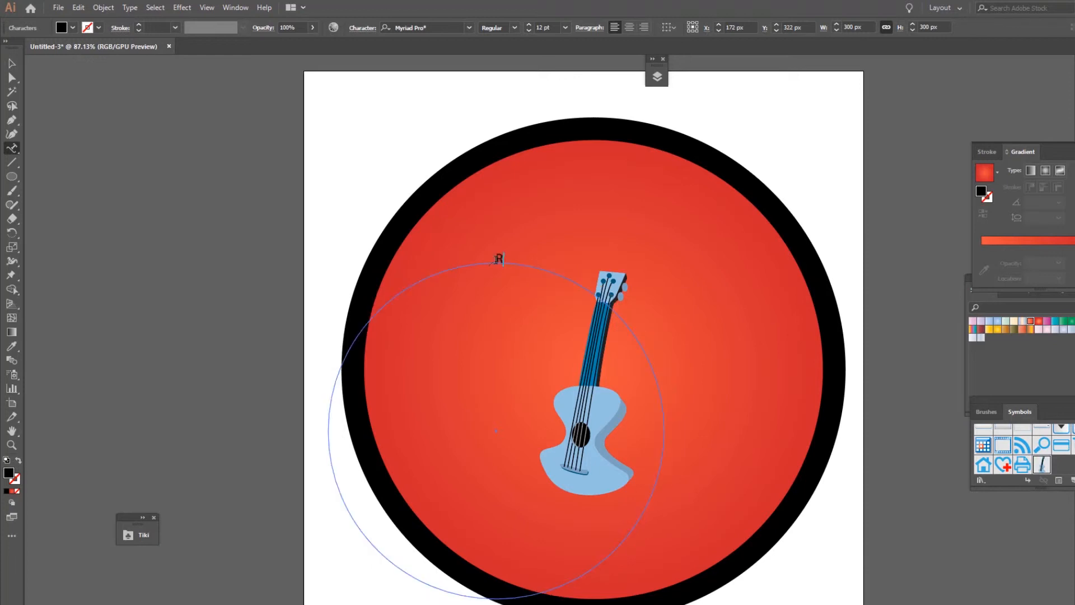
pyautogui.write('Robert Johnson Mu')
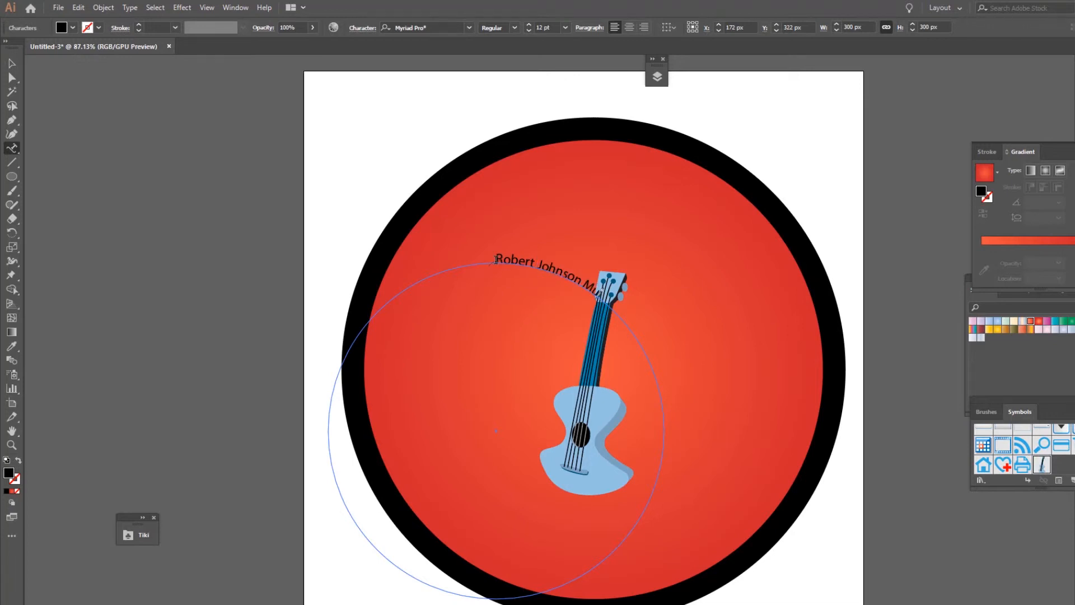
pyautogui.write('sic Award')
# Select all the path text and set its font to Bebas Neue Regular at 48 pt
pyautogui.moveTo(496, 258); pyautogui.dragTo(569, 280)
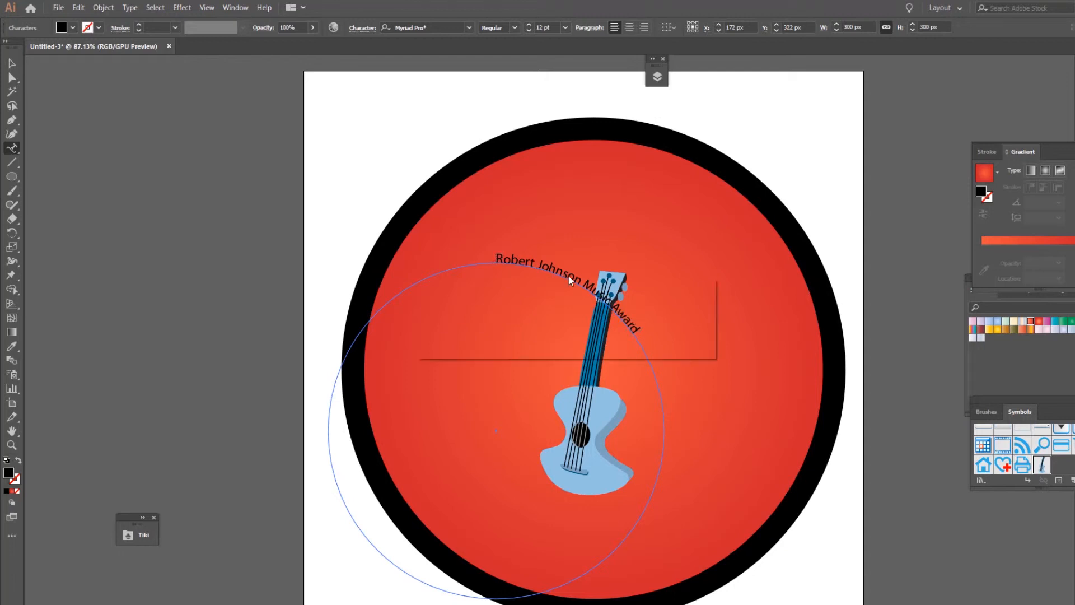
pyautogui.click(676, 337)
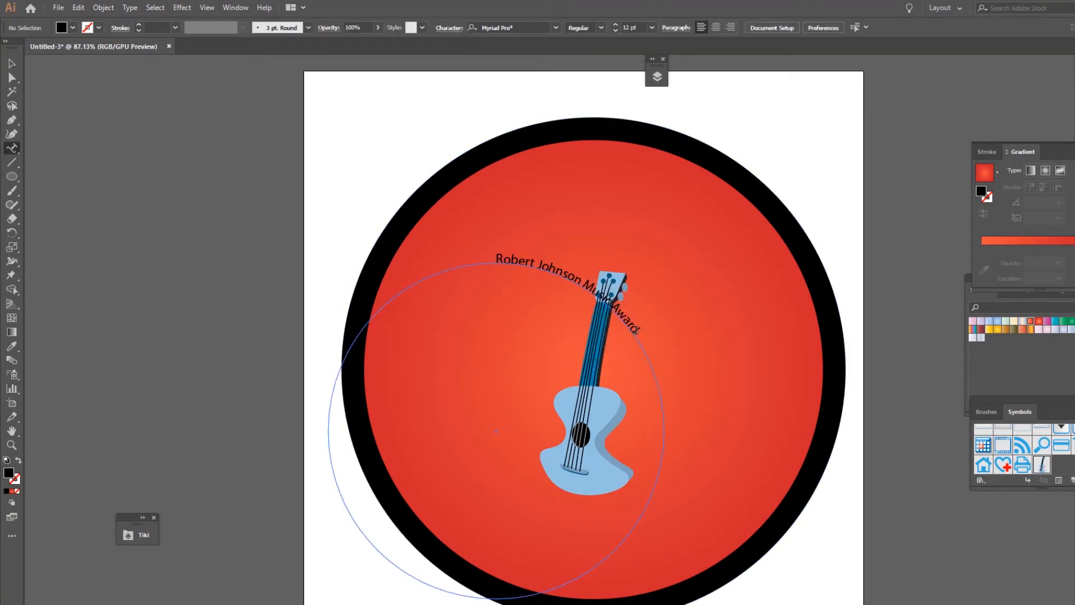
pyautogui.moveTo(636, 330); pyautogui.dragTo(498, 256)
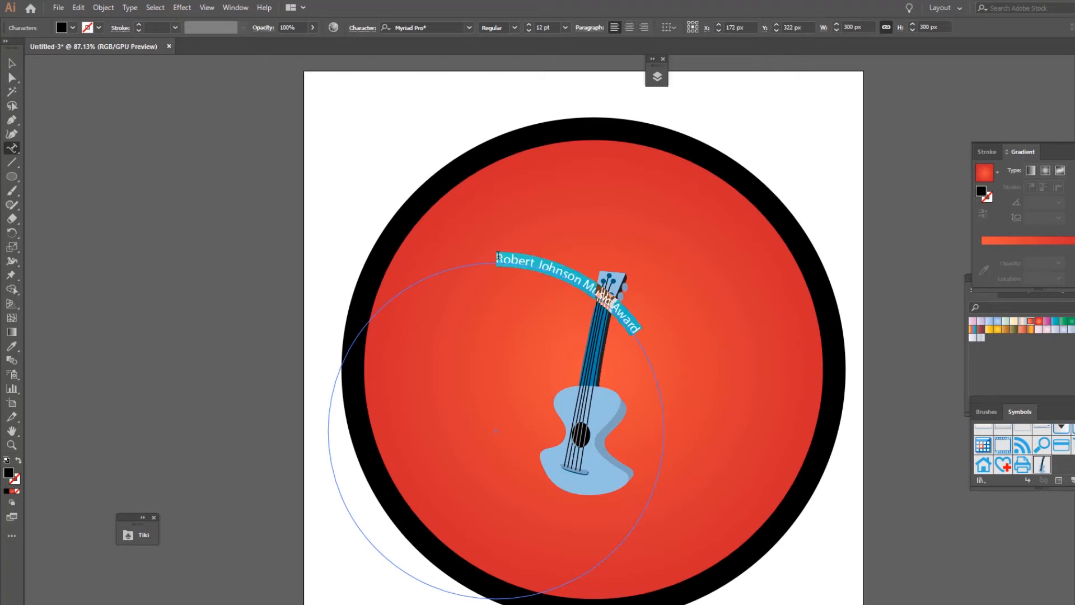
pyautogui.click(469, 28)
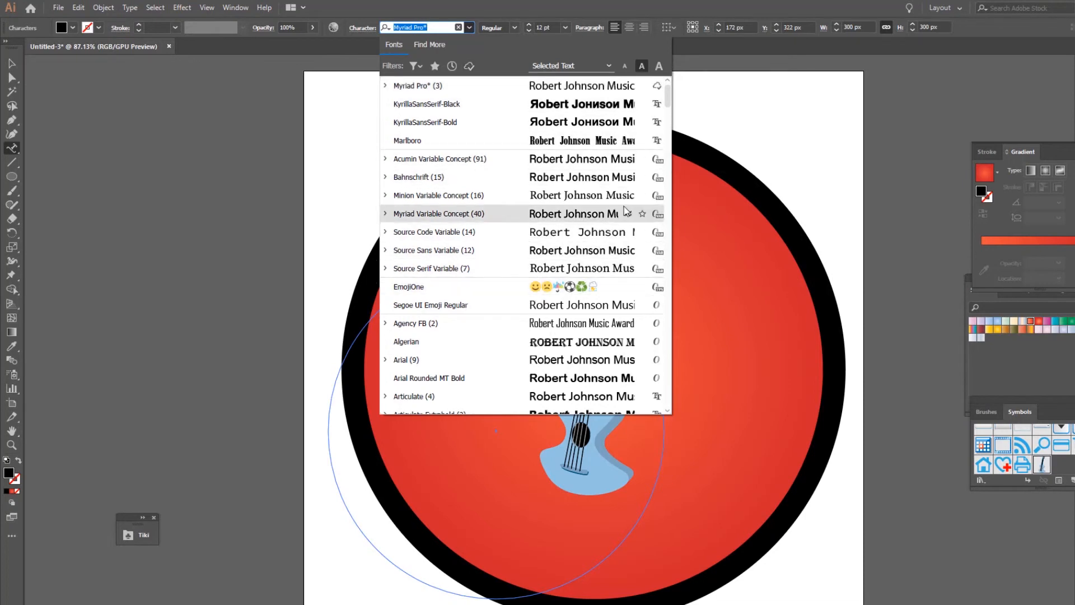
pyautogui.moveTo(668, 100); pyautogui.dragTo(666, 131)
pyautogui.scroll(1, 666, 131)
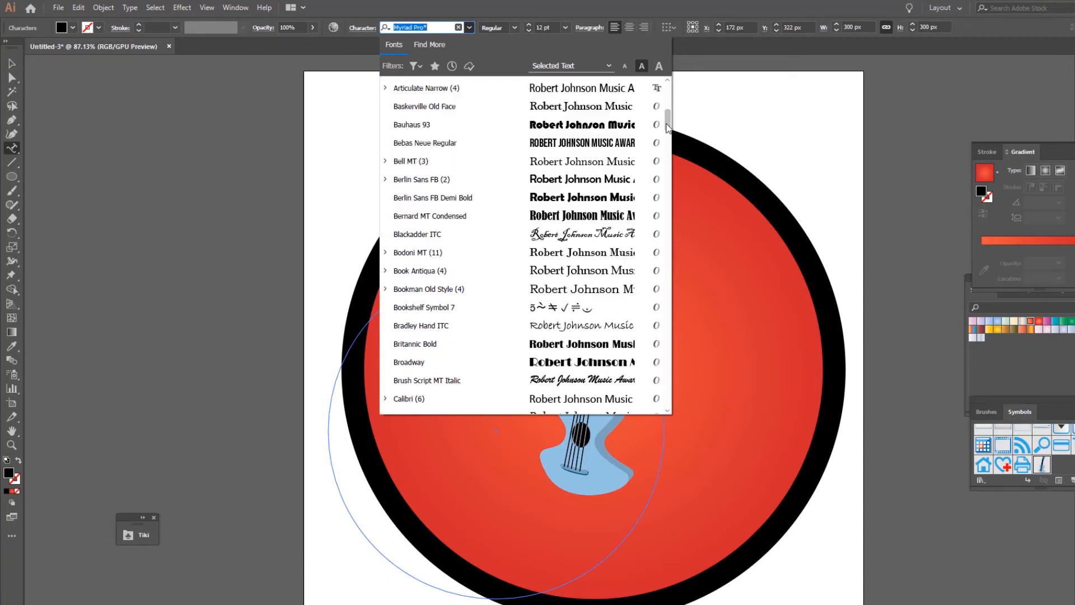
pyautogui.click(527, 144)
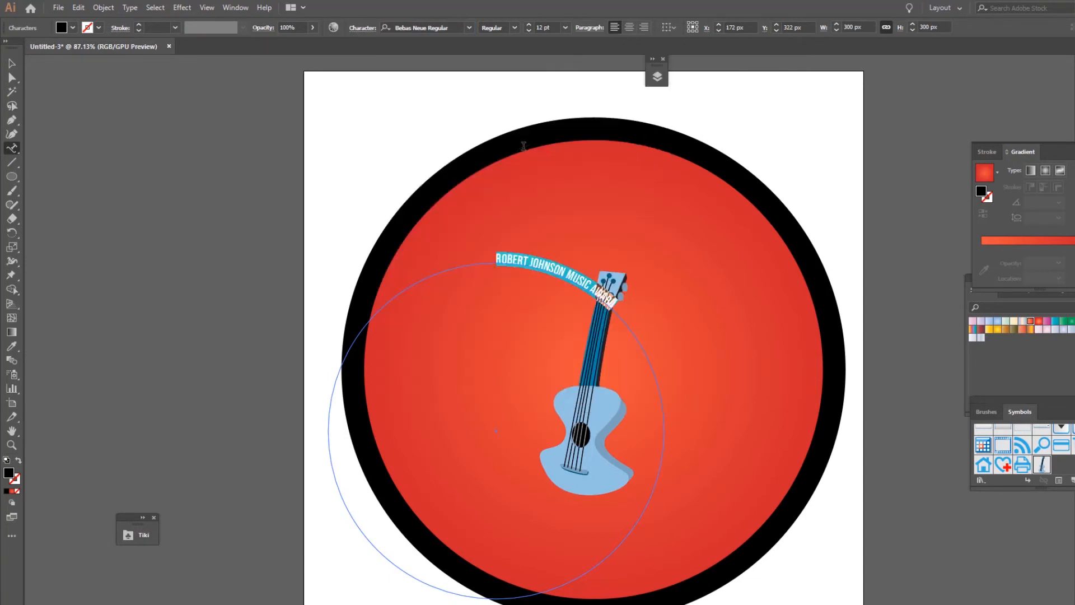
pyautogui.click(566, 28)
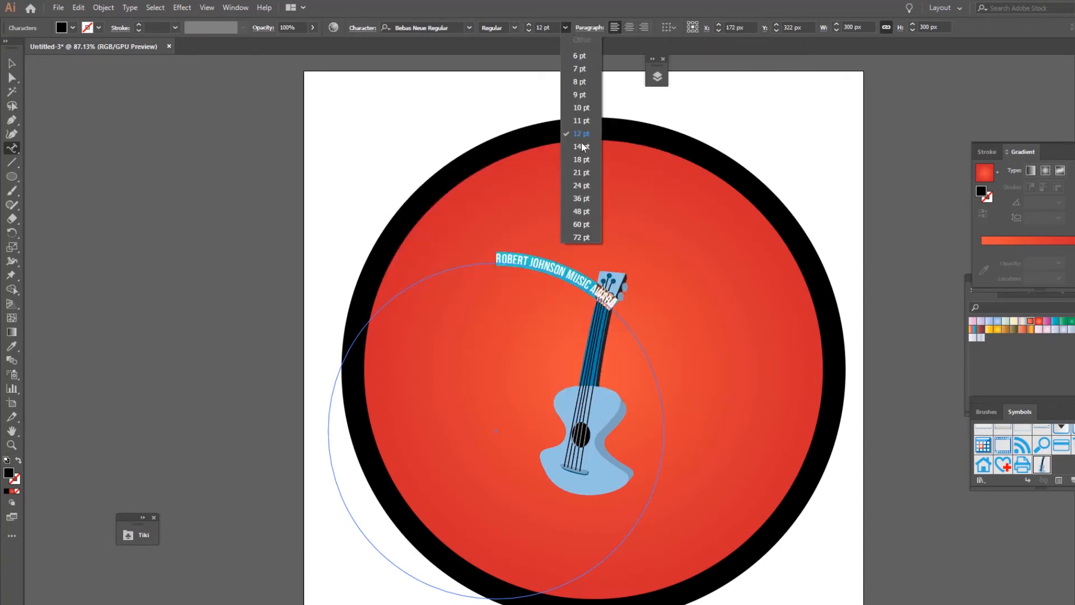
pyautogui.click(583, 209)
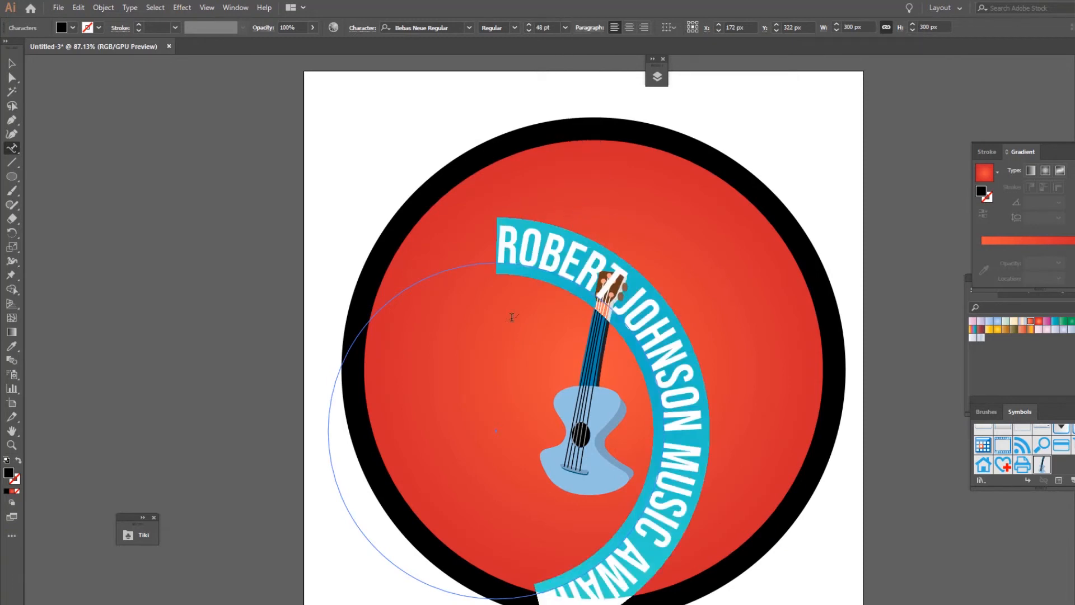
# Rotate and move the text circle so the title arcs centred across the top of the badge
pyautogui.click(12, 63)
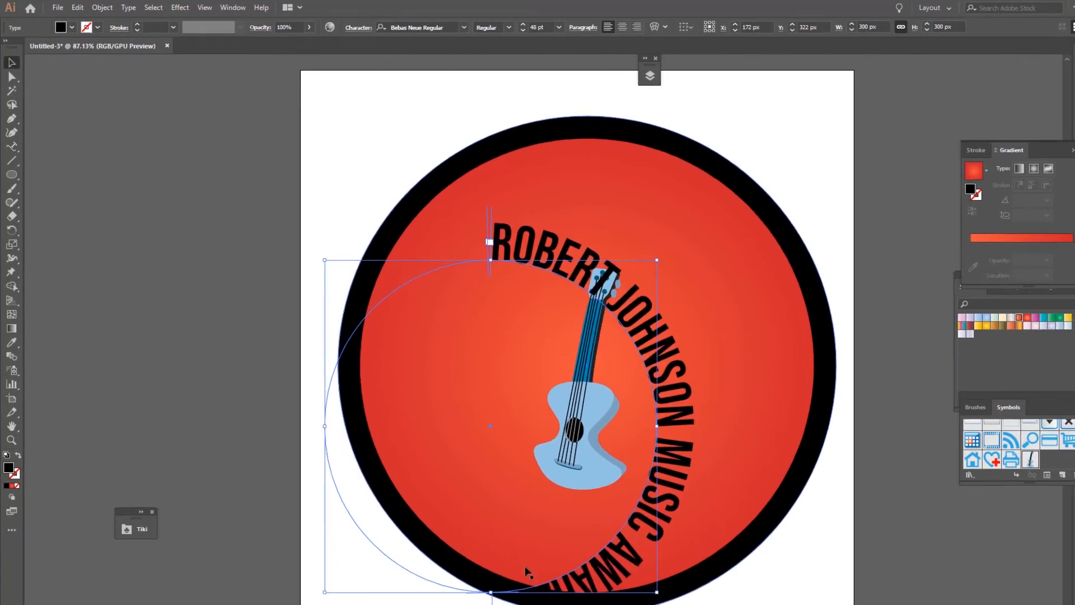
pyautogui.moveTo(659, 594); pyautogui.dragTo(585, 298)
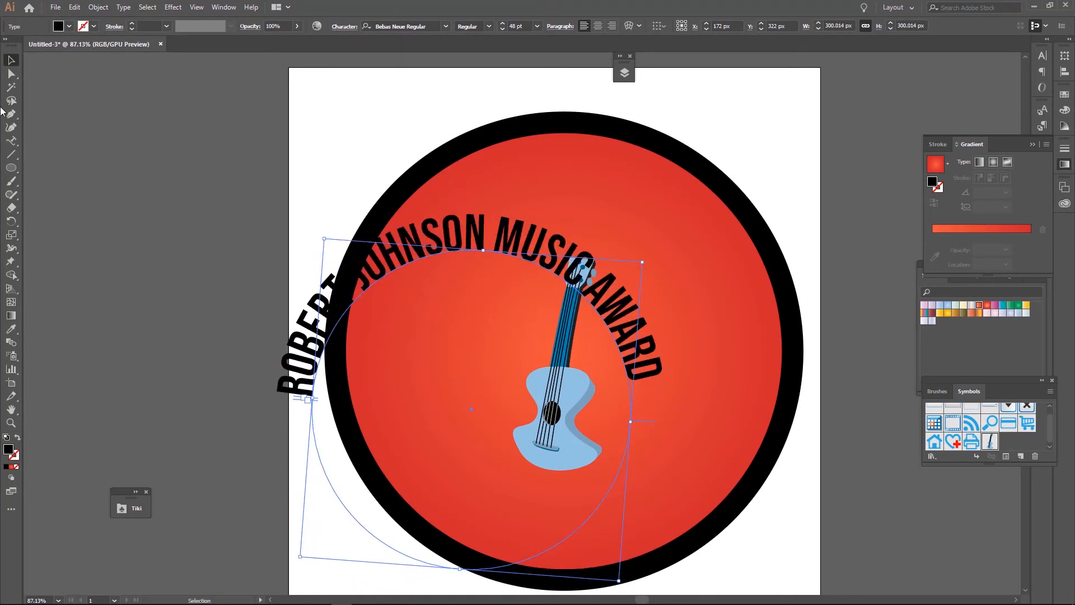
pyautogui.moveTo(465, 250); pyautogui.dragTo(557, 200)
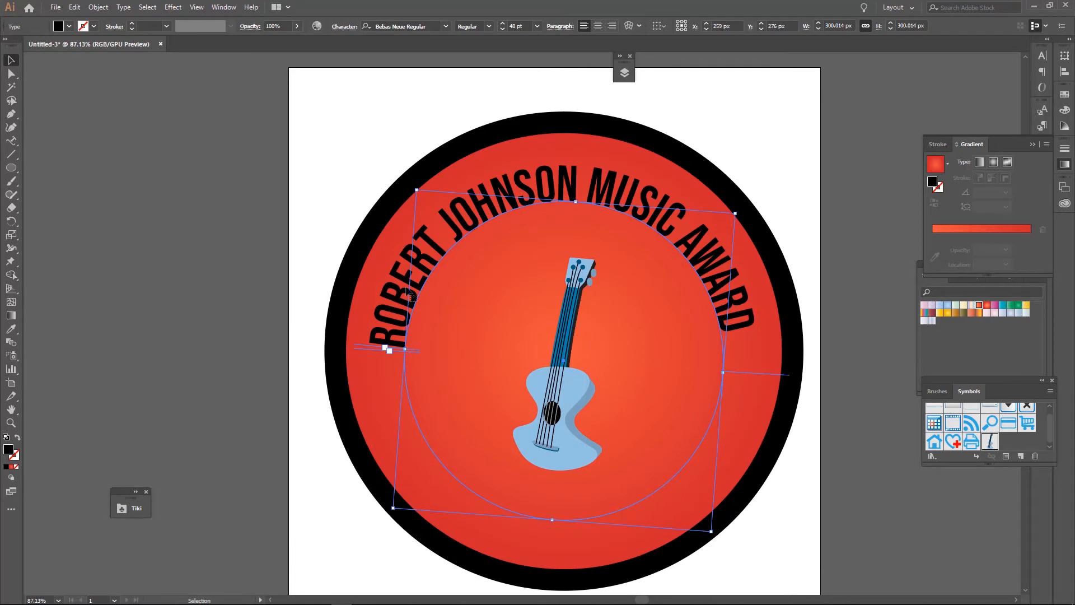
# Select all the title text and fill it orange (R=251 G=176 B=59)
pyautogui.click(11, 142)
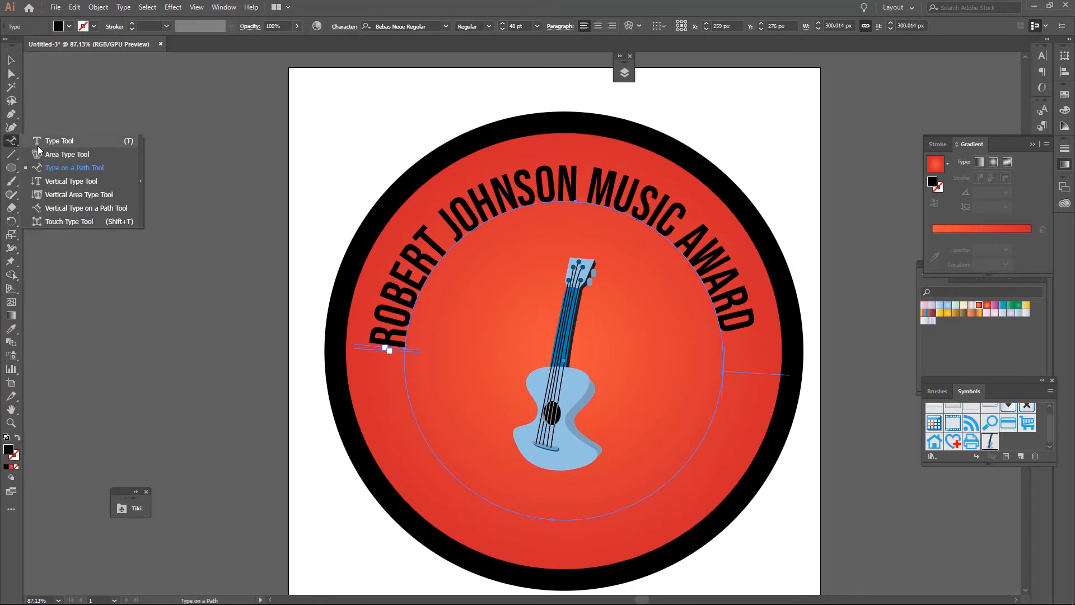
pyautogui.click(53, 168)
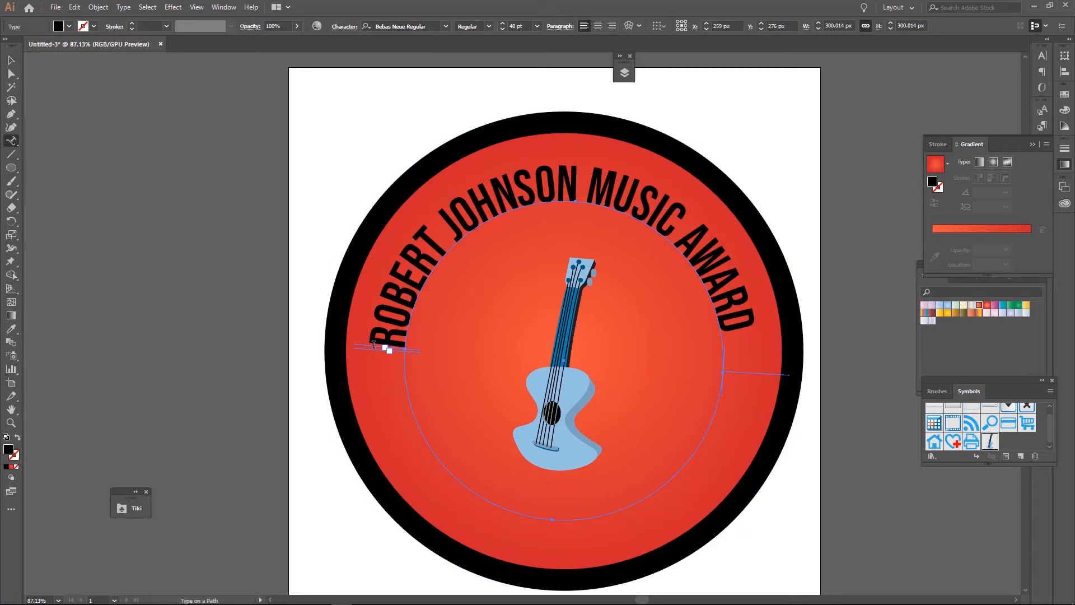
pyautogui.moveTo(374, 344); pyautogui.dragTo(701, 304)
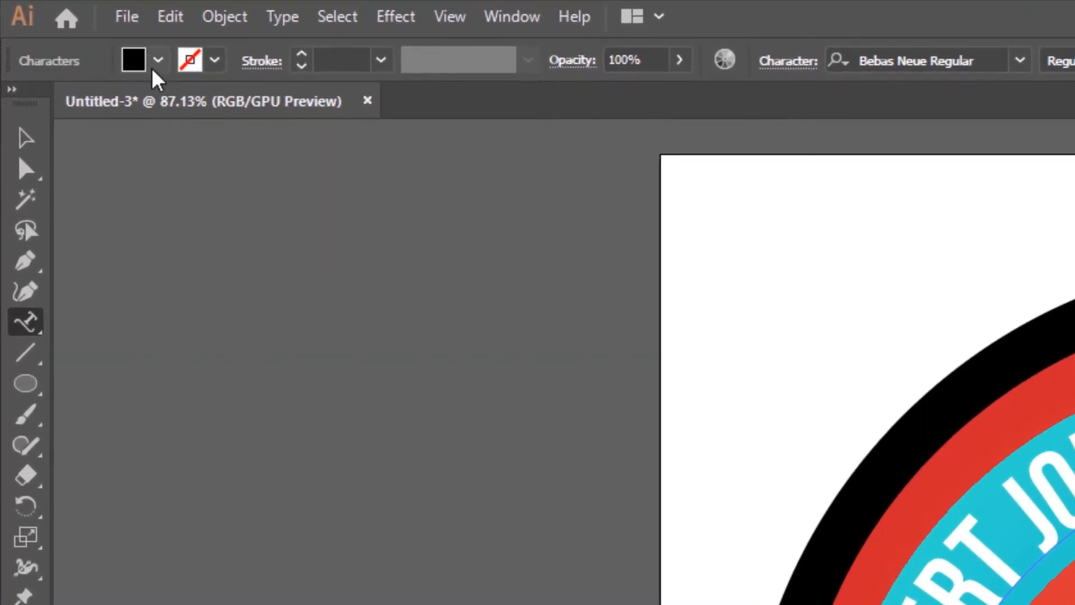
pyautogui.click(158, 62)
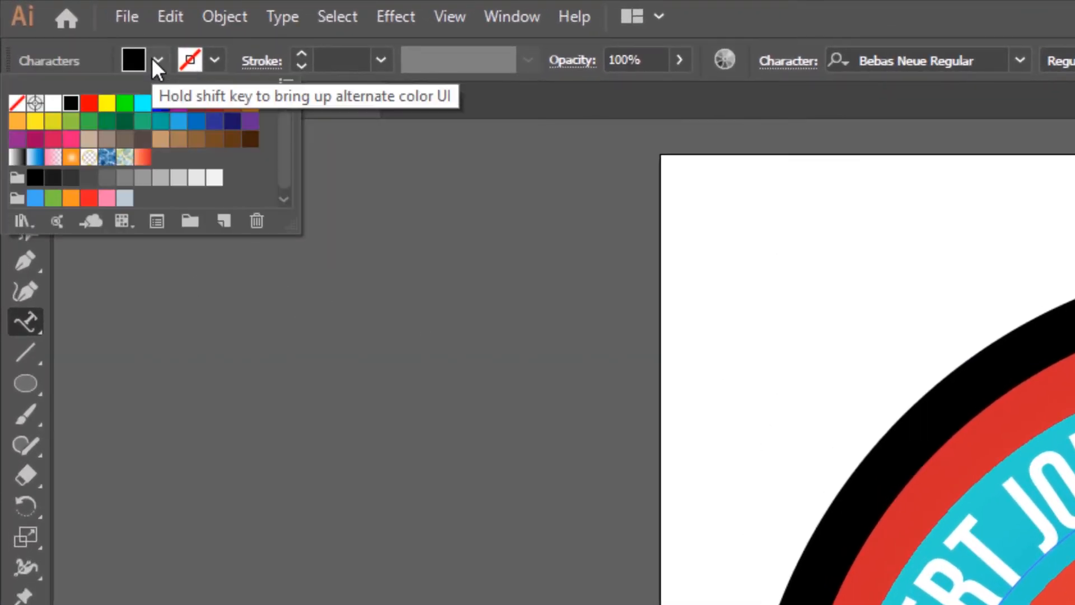
pyautogui.click(20, 127)
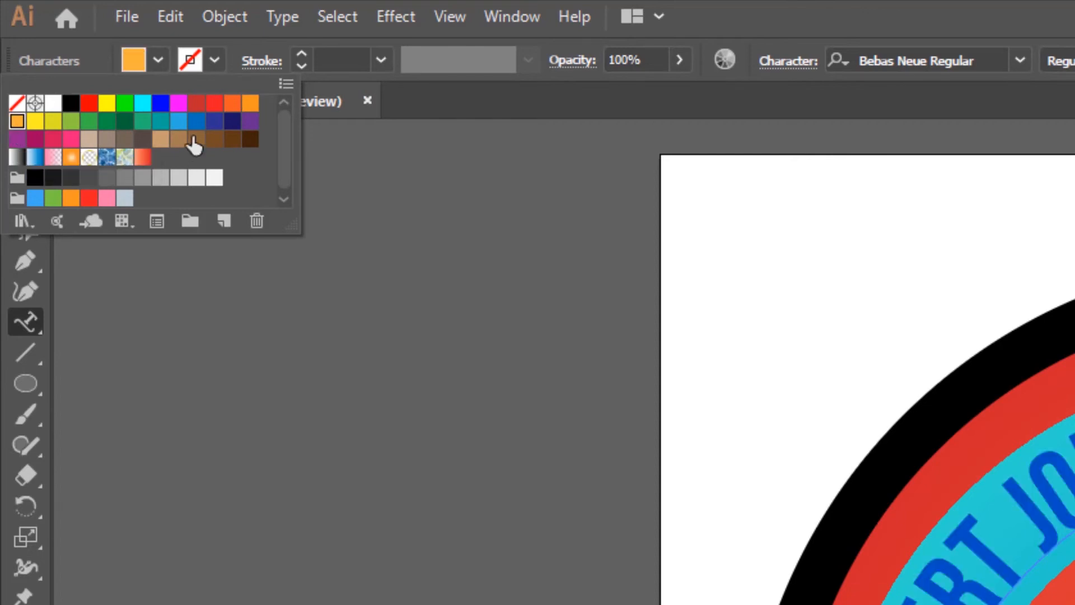
# Give the title text a black 2 pt stroke
pyautogui.click(214, 58)
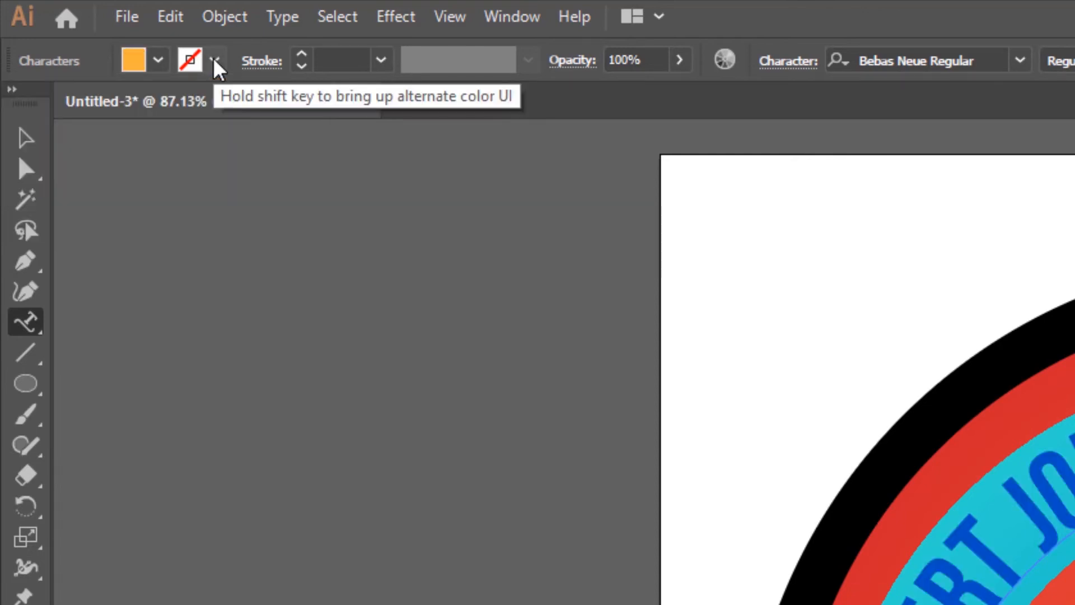
pyautogui.click(213, 58)
pyautogui.click(71, 104)
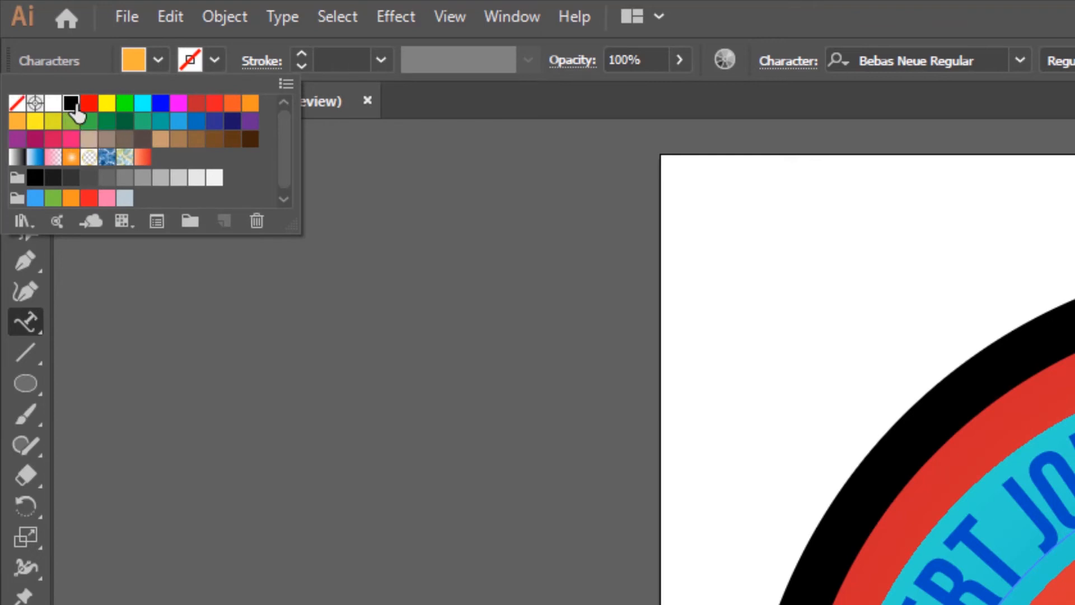
pyautogui.click(384, 62)
pyautogui.click(384, 62)
pyautogui.click(410, 202)
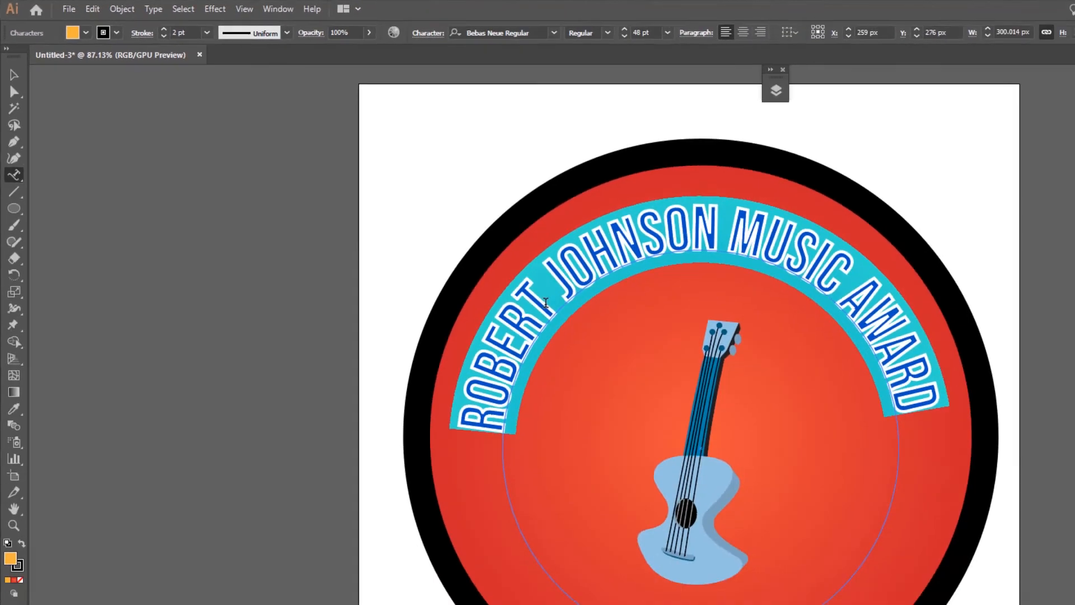
pyautogui.click(546, 303)
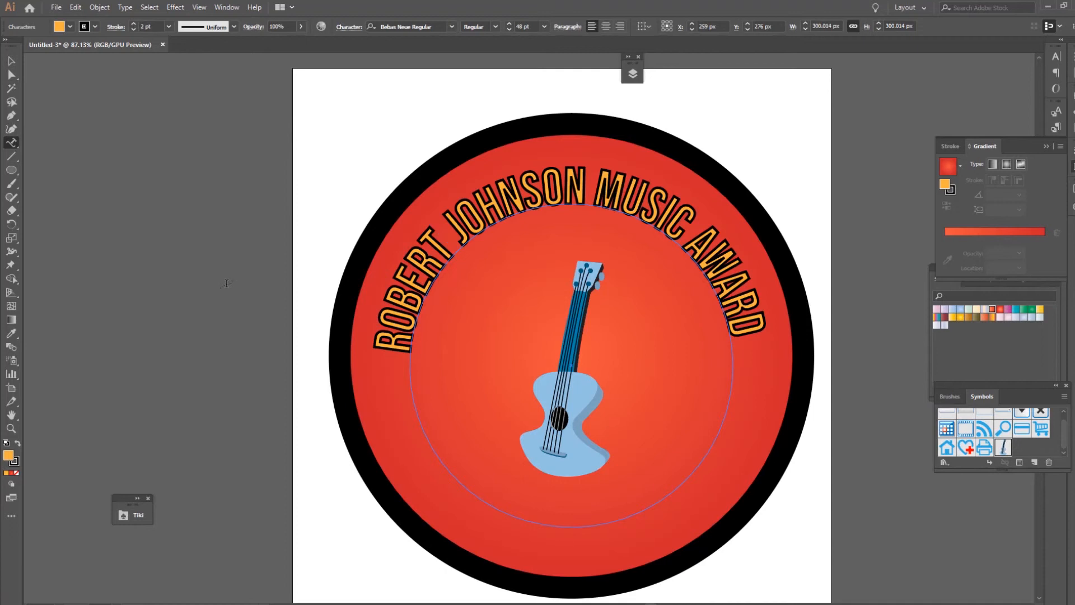
# Resize the guitar symbol to a height of 250 px and nudge it slightly downward on the badge
pyautogui.click(11, 62)
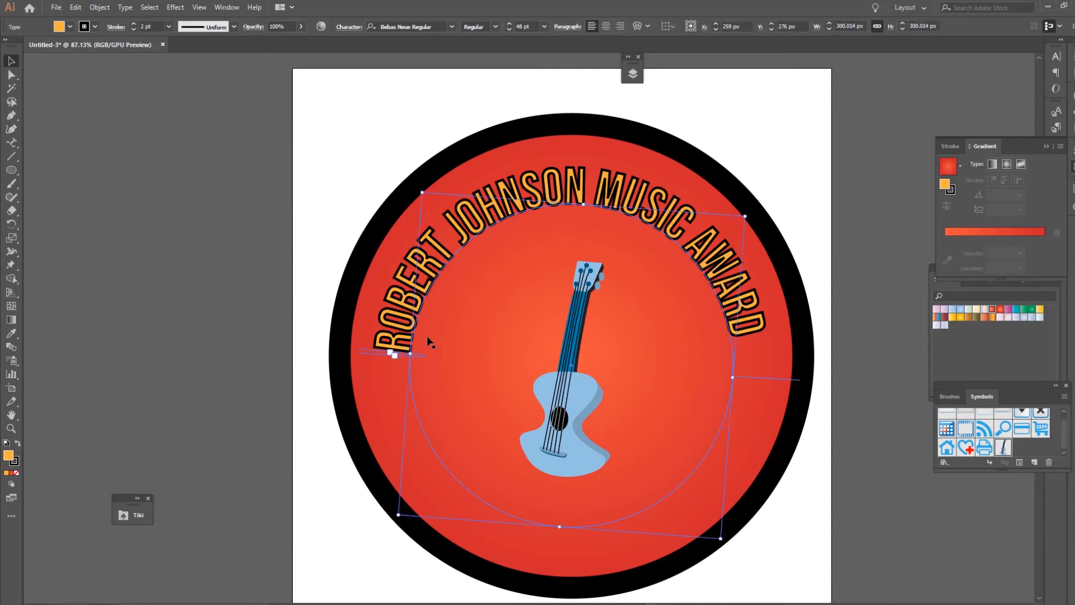
pyautogui.click(567, 399)
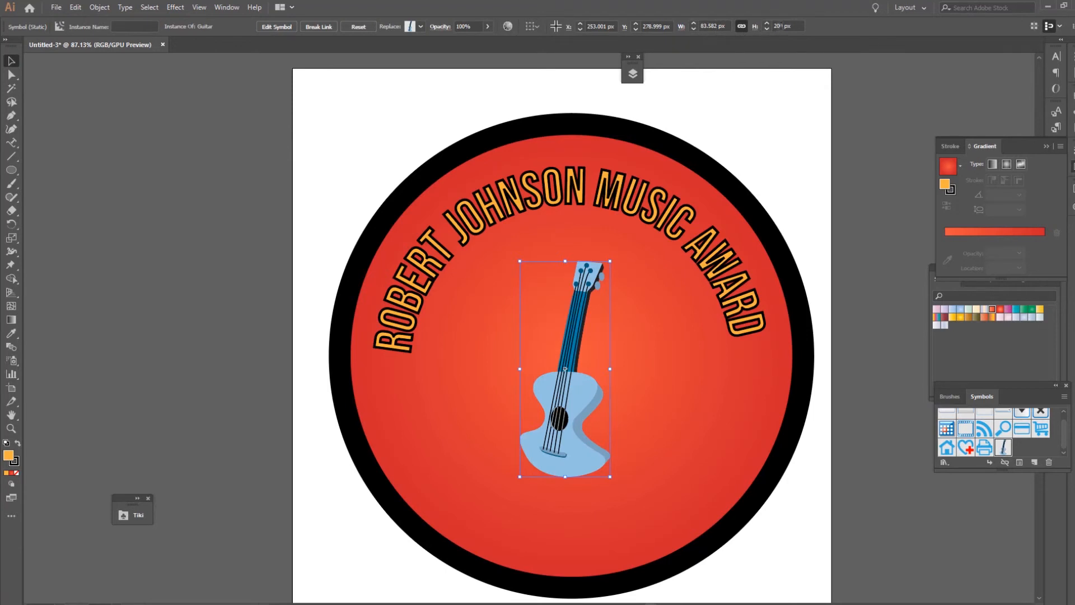
pyautogui.click(779, 26)
pyautogui.press('Return')
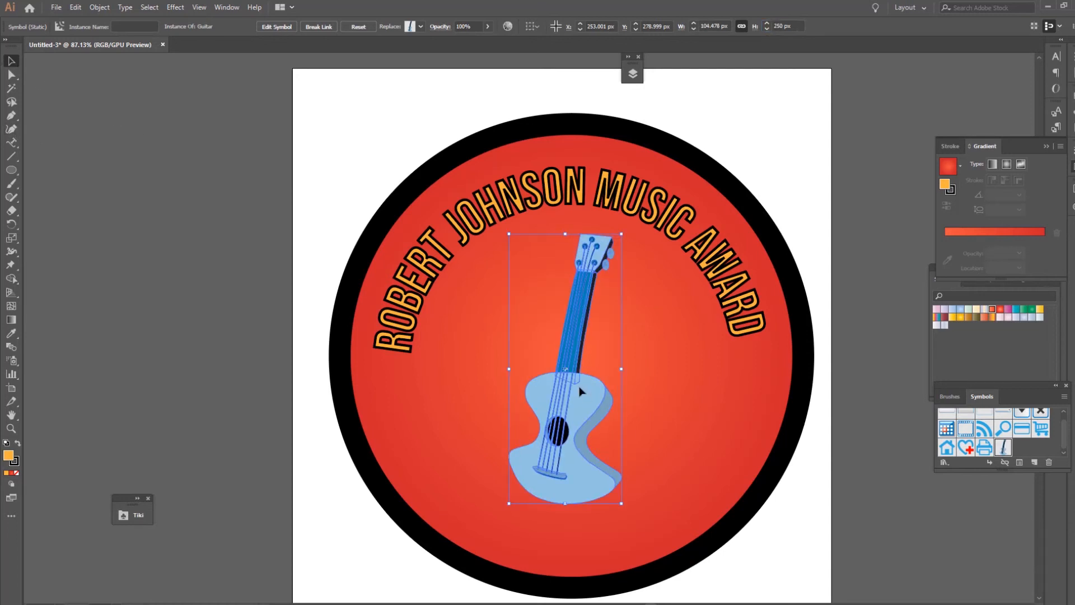
pyautogui.moveTo(579, 391); pyautogui.dragTo(580, 403)
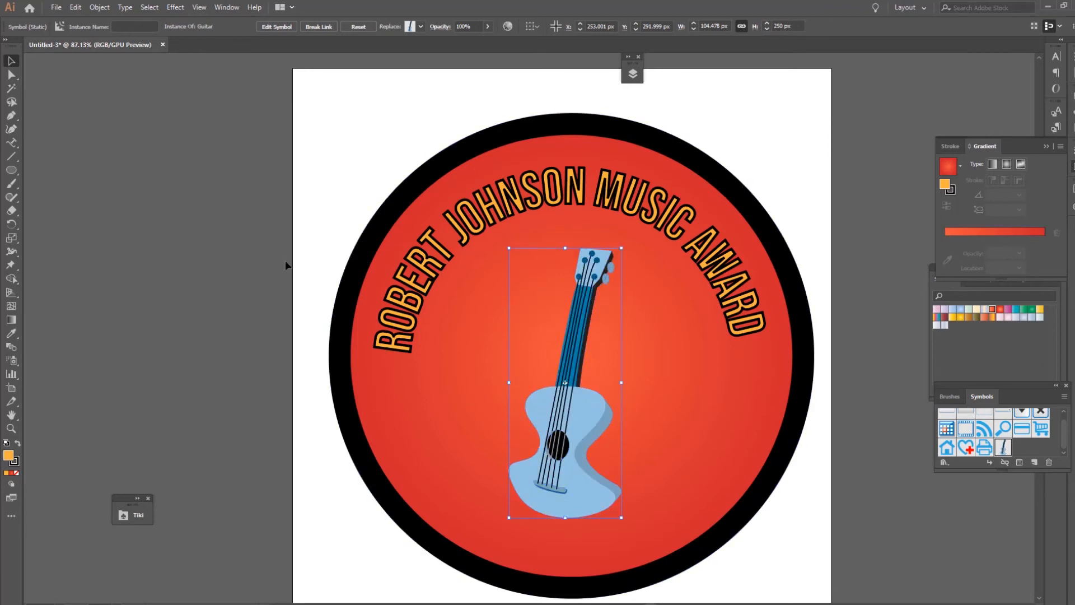
pyautogui.click(234, 239)
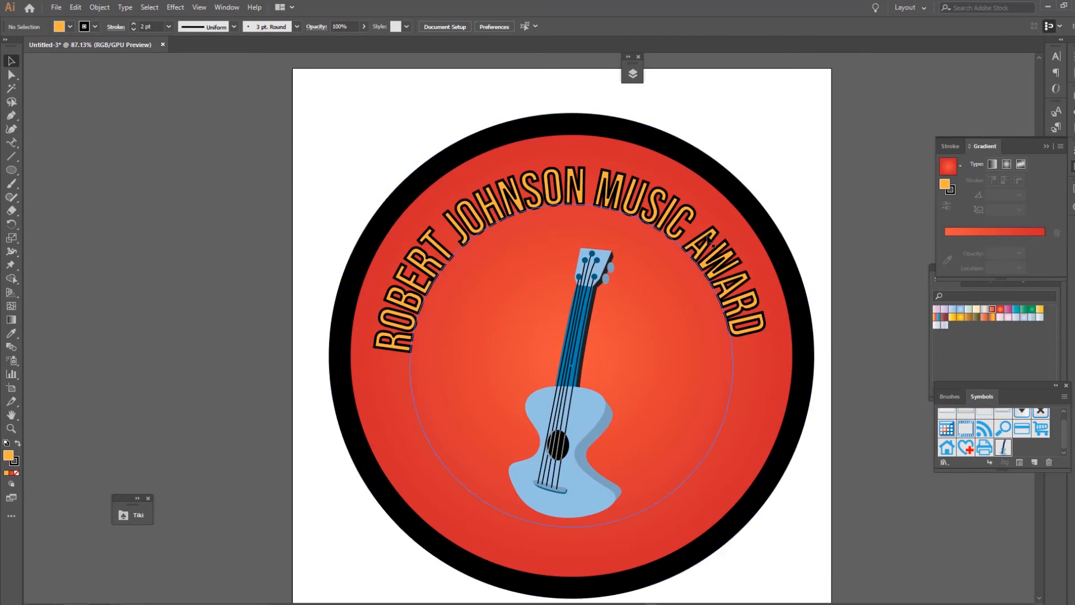
# Rotate the curved title text slightly so its arc sits evenly across the top of the badge
pyautogui.click(690, 241)
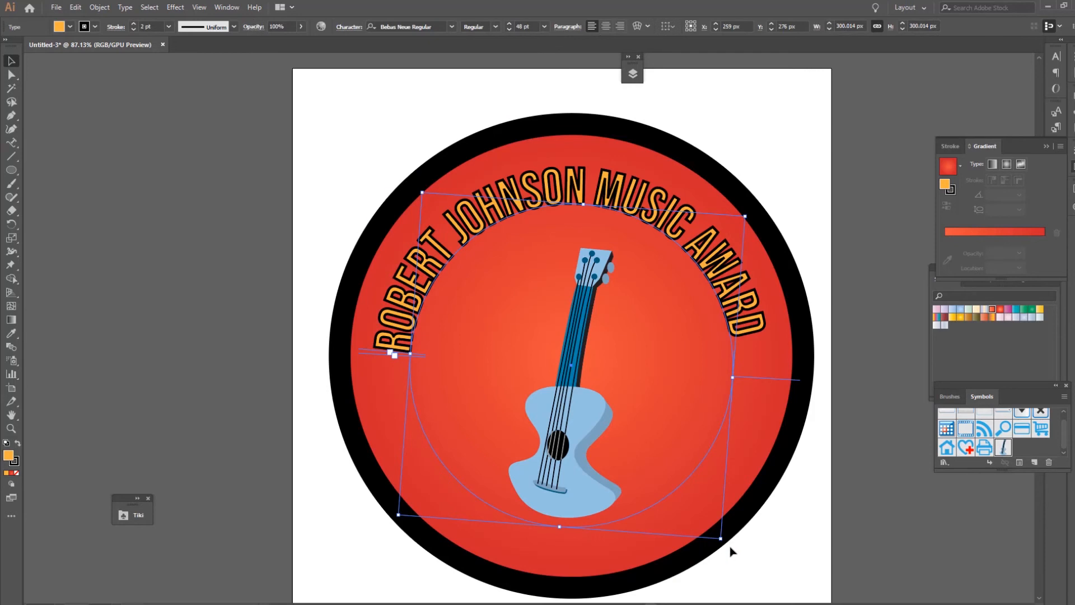
pyautogui.moveTo(720, 544); pyautogui.dragTo(711, 553)
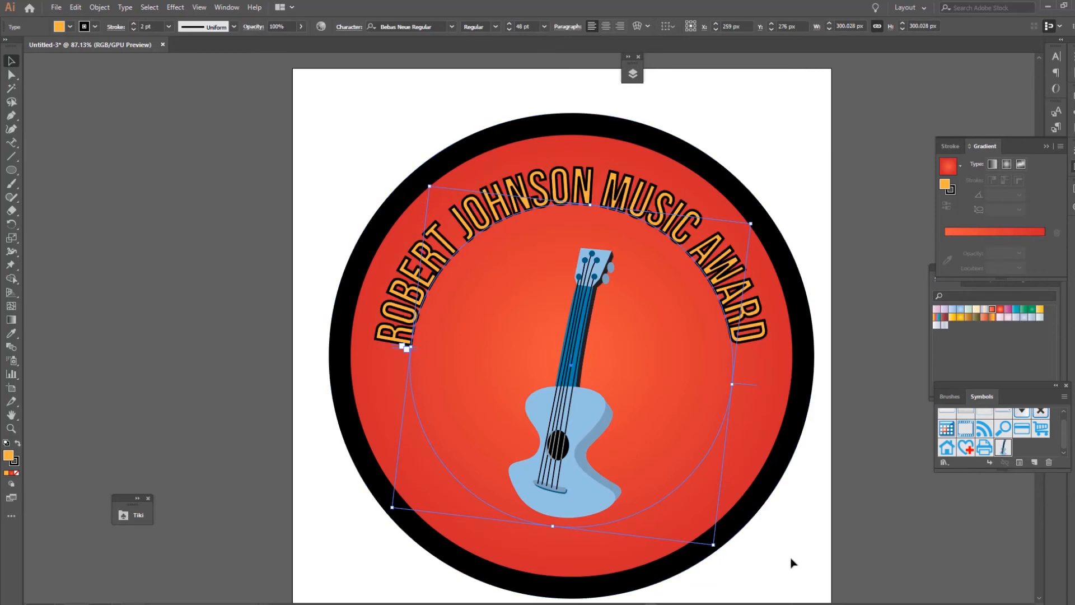
pyautogui.click(801, 562)
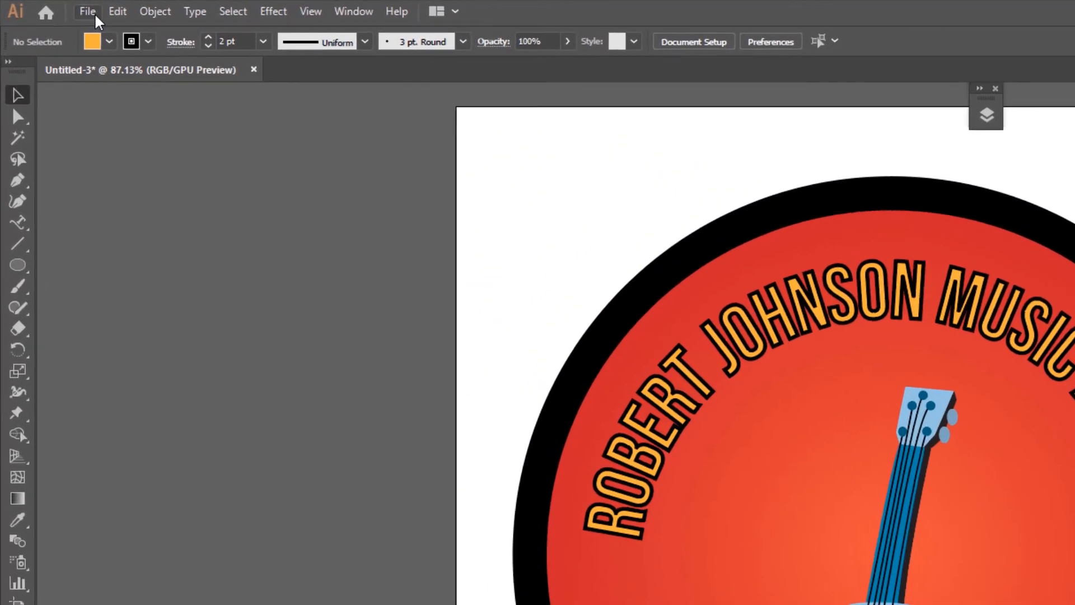
# Open Export for Screens and rename the artboard Robert-Johnson-Award
pyautogui.click(56, 7)
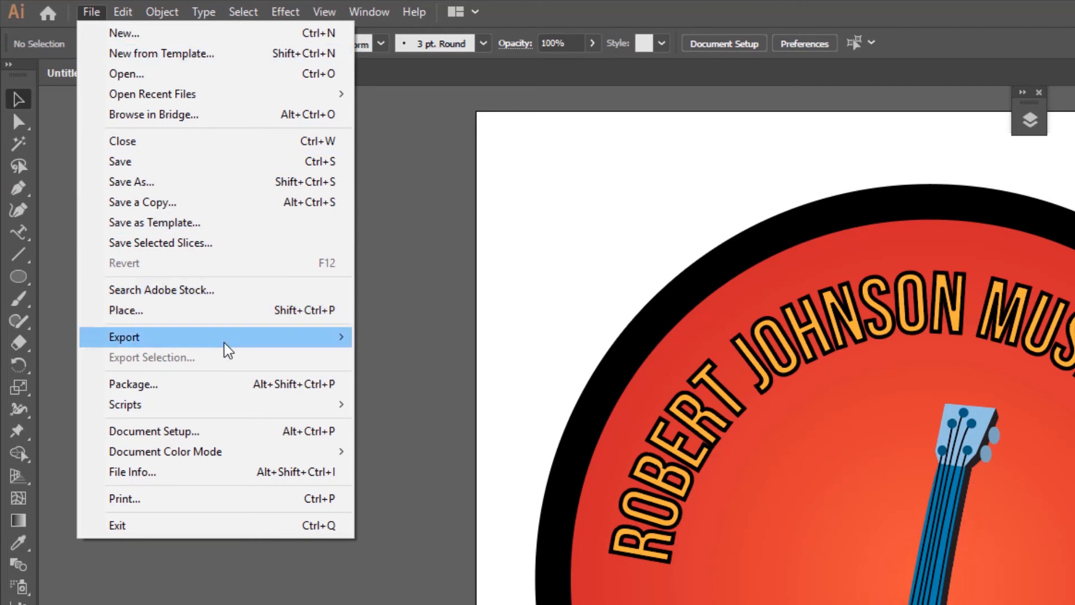
pyautogui.moveTo(225, 343)
pyautogui.click(463, 340)
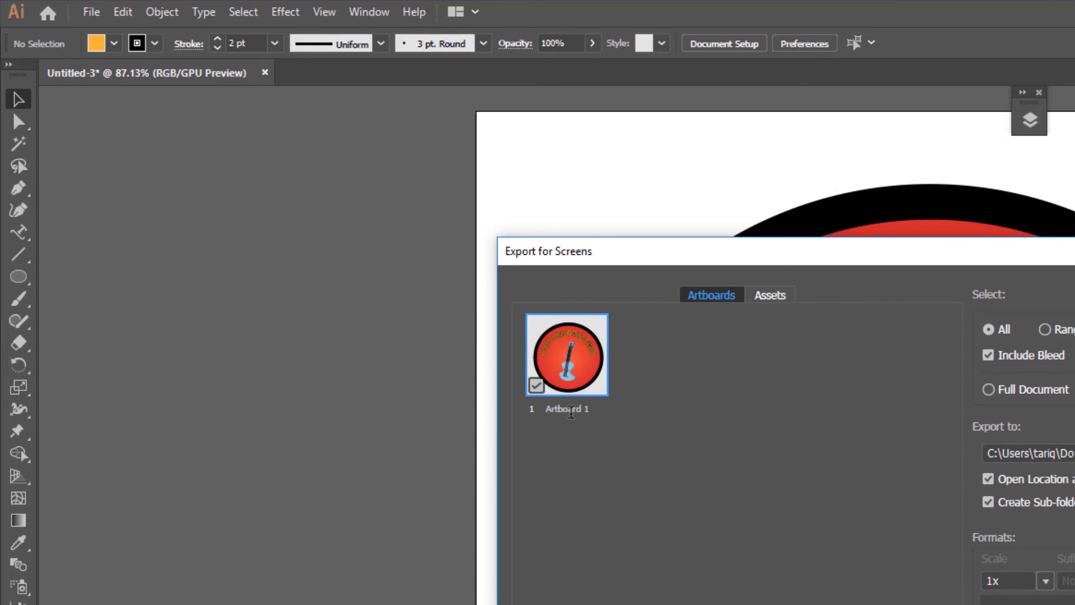
pyautogui.doubleClick(570, 412)
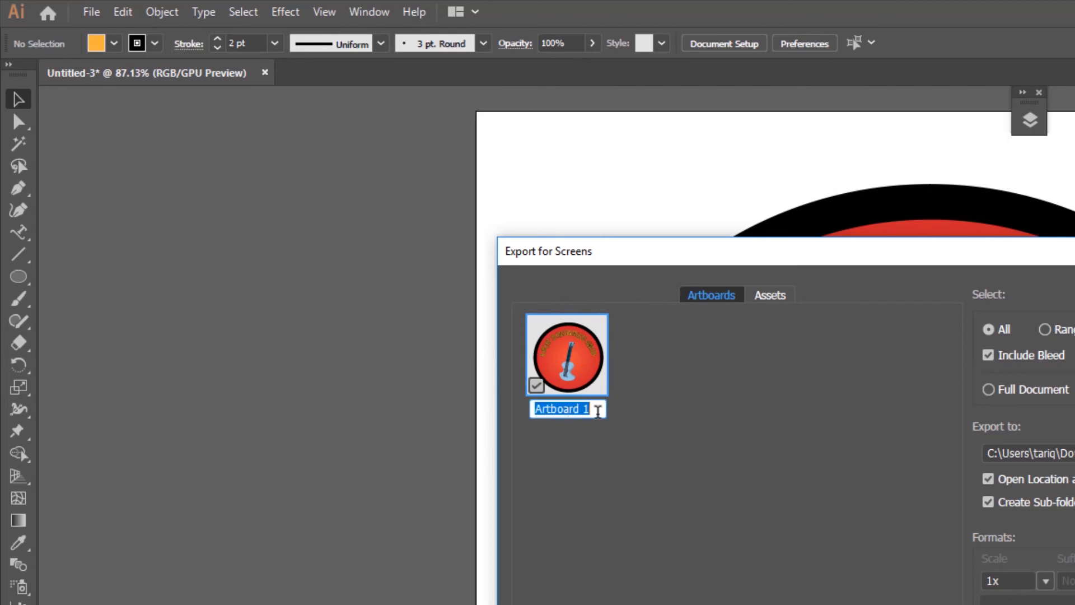
pyautogui.write('Rob')
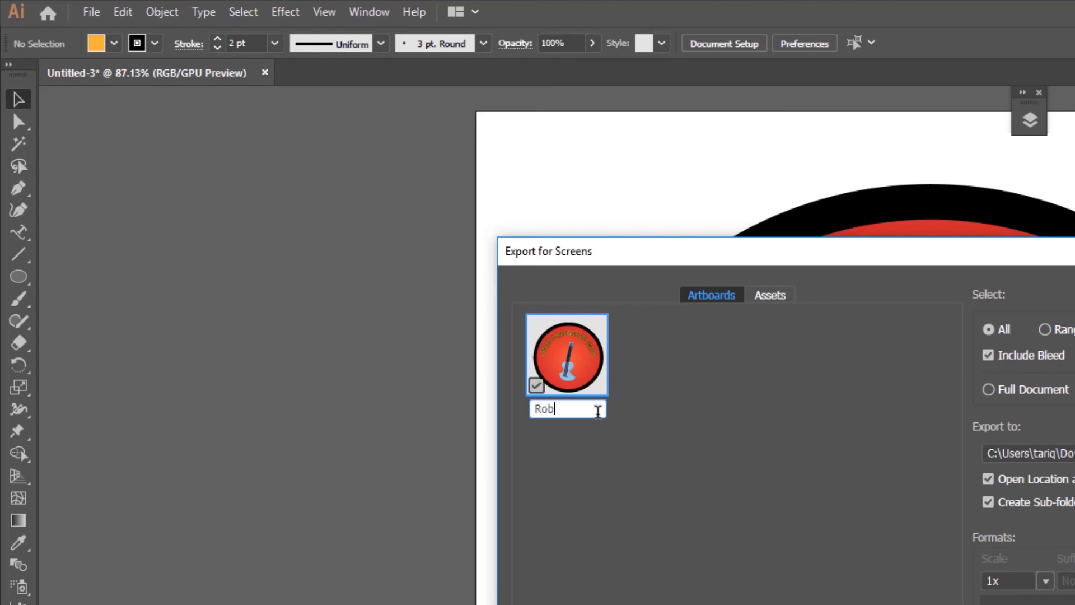
pyautogui.write('ert')
pyautogui.write('-Joh')
pyautogui.write('nson-Awa')
pyautogui.write('rd')
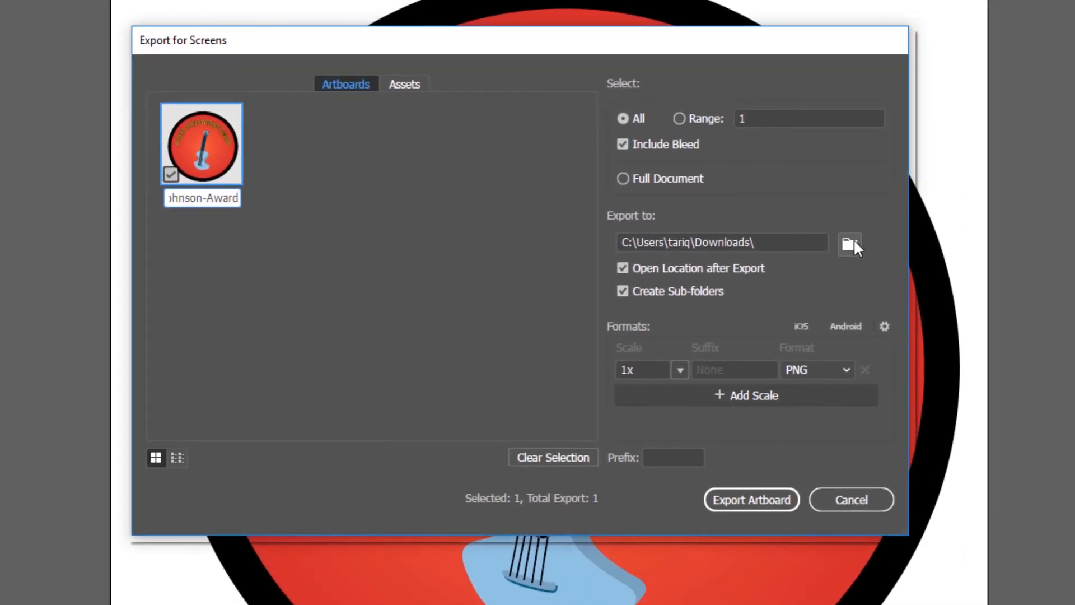
# Set the export location to the Train the Trainer > TTT-1-1 > TTT-1-2 folder and export the artboard as 1x PNG
pyautogui.click(853, 240)
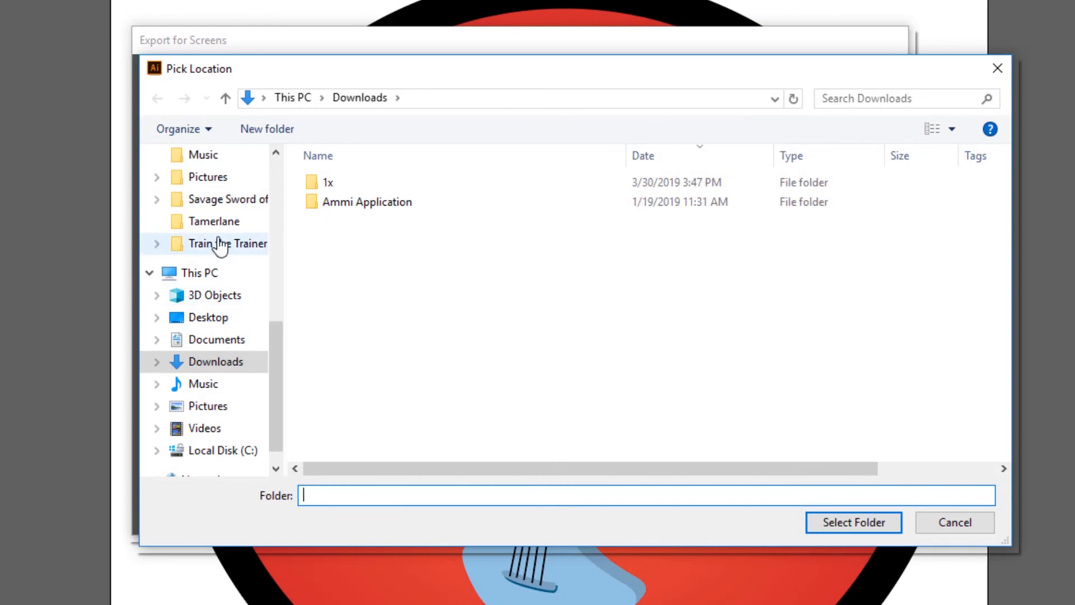
pyautogui.click(220, 244)
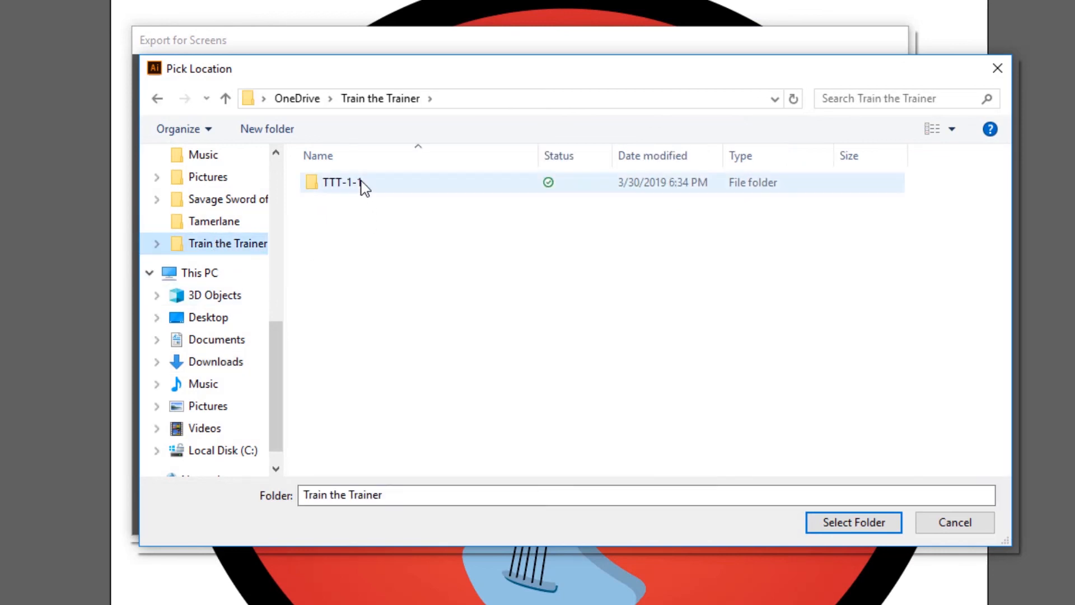
pyautogui.doubleClick(362, 187)
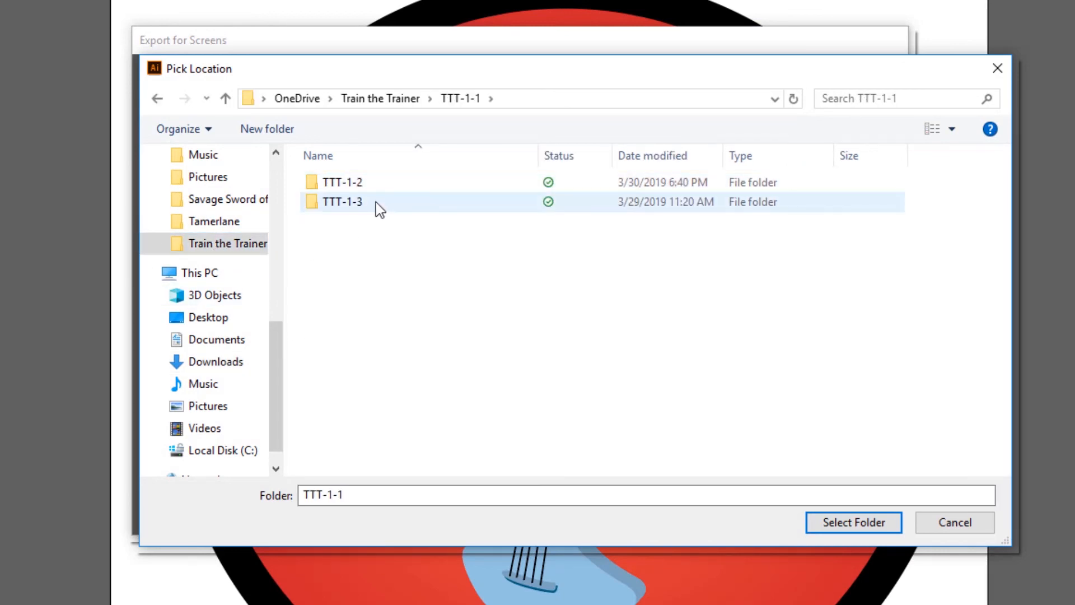
pyautogui.click(389, 183)
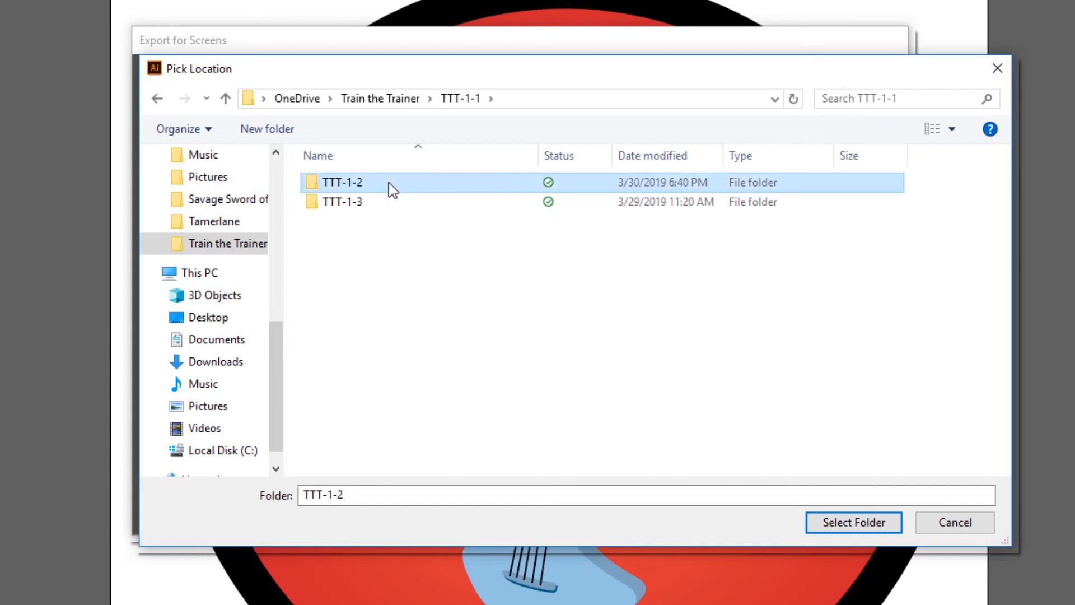
pyautogui.click(389, 182)
pyautogui.press('Right')
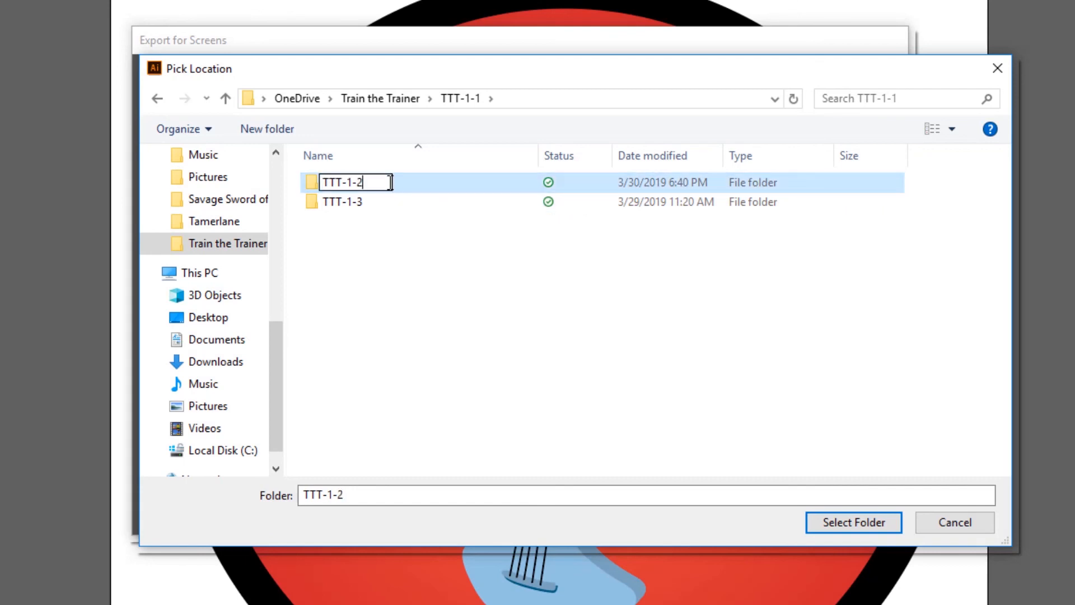
pyautogui.doubleClick(421, 185)
pyautogui.click(846, 520)
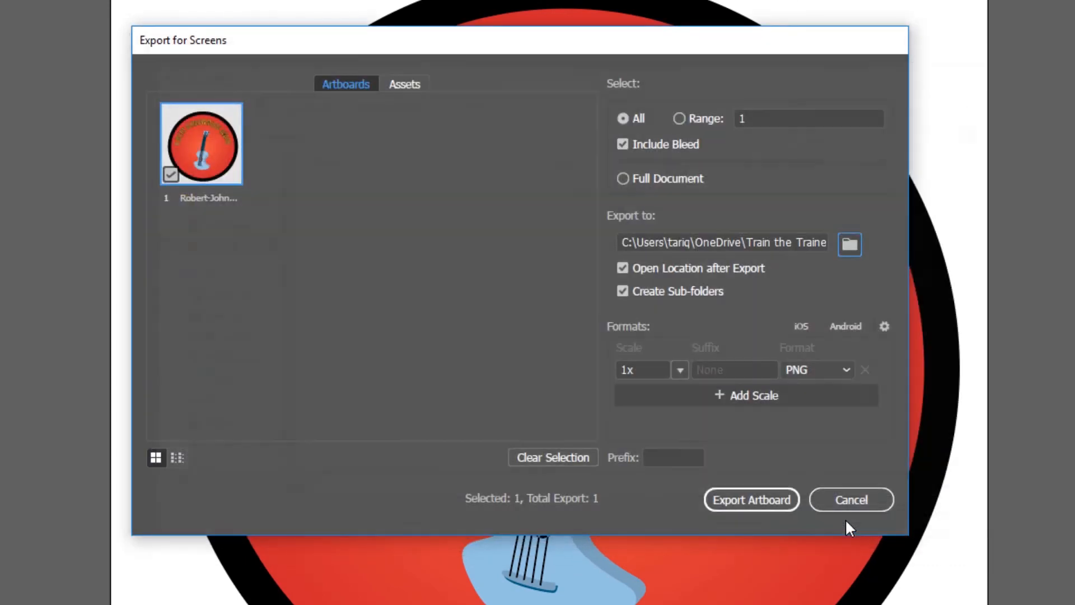
pyautogui.click(748, 504)
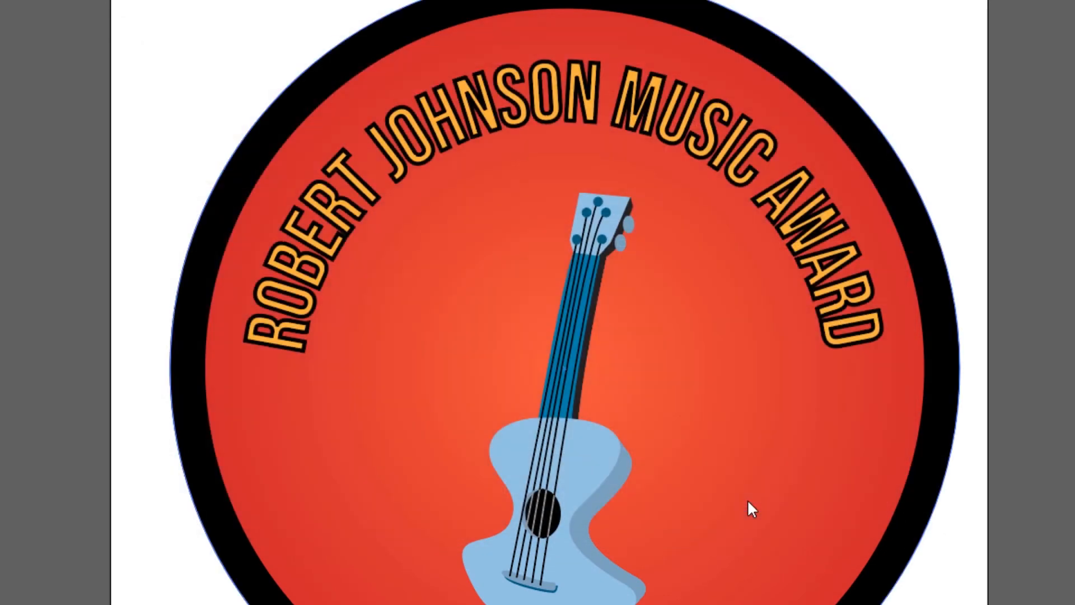